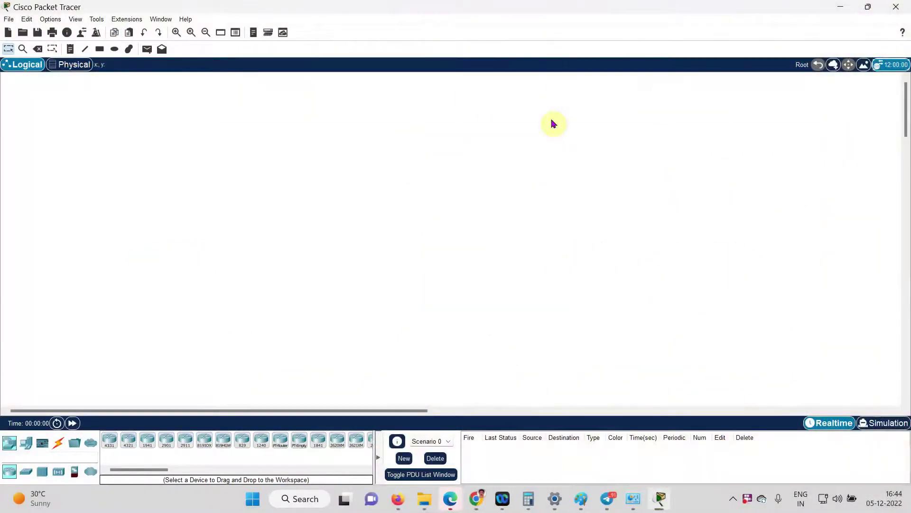
# Step: Place an ISR4331 router and a Server-PT side by side on the canvas
pyautogui.click(109, 439)
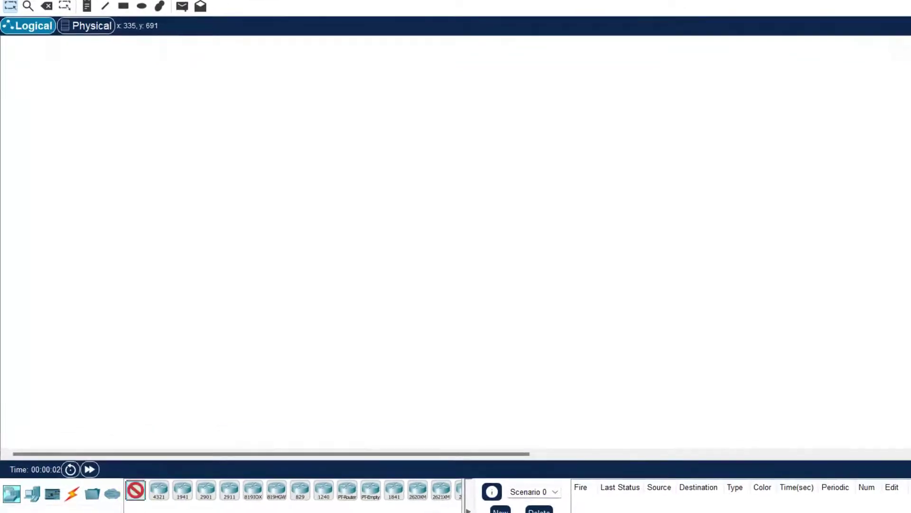
pyautogui.click(194, 230)
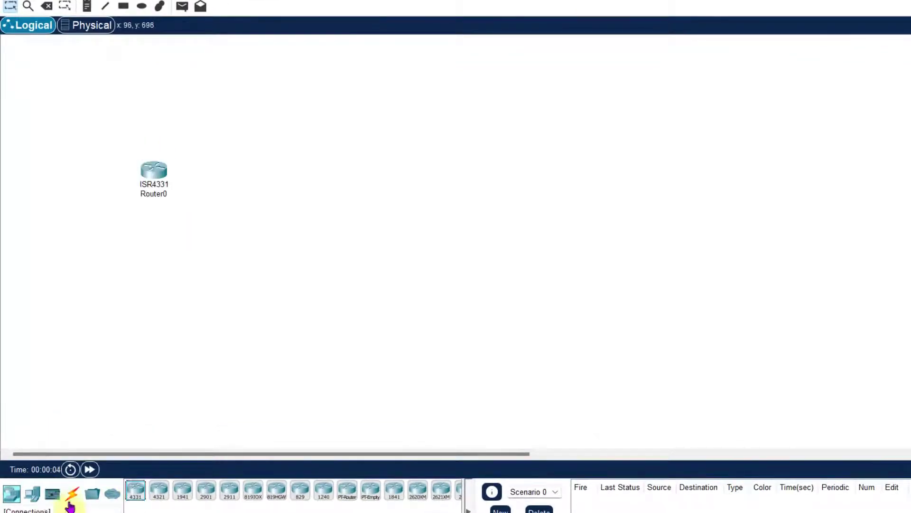
pyautogui.click(31, 494)
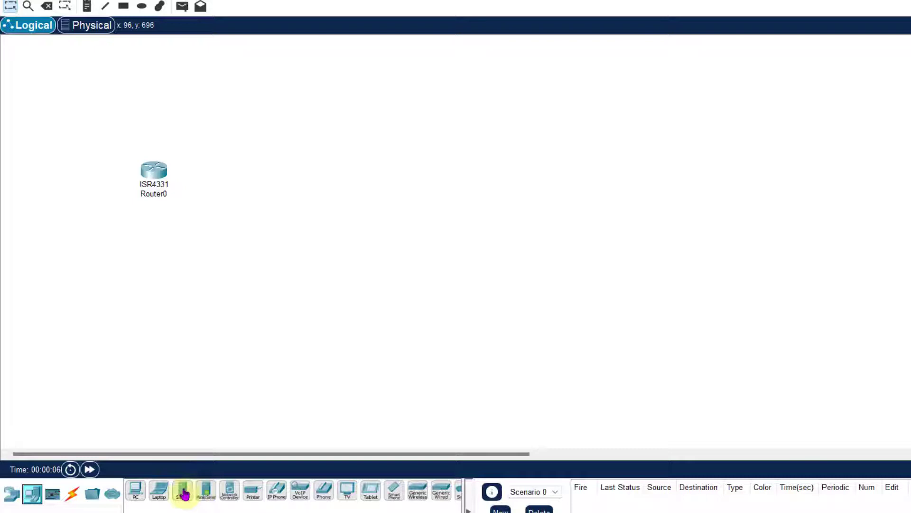
pyautogui.click(183, 490)
pyautogui.click(324, 190)
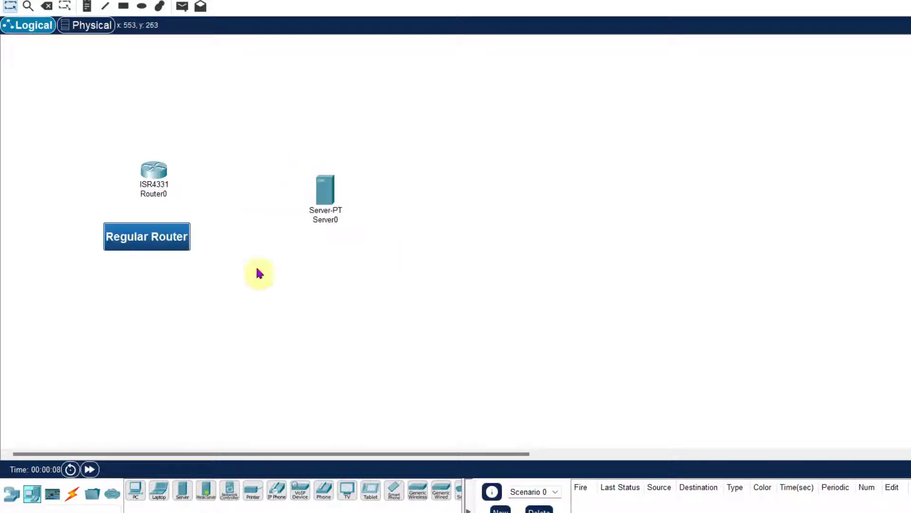
# Step: Connect Router0's GigabitEthernet0/0/0 to Server0's FastEthernet0 with a copper cross-over cable
pyautogui.click(72, 494)
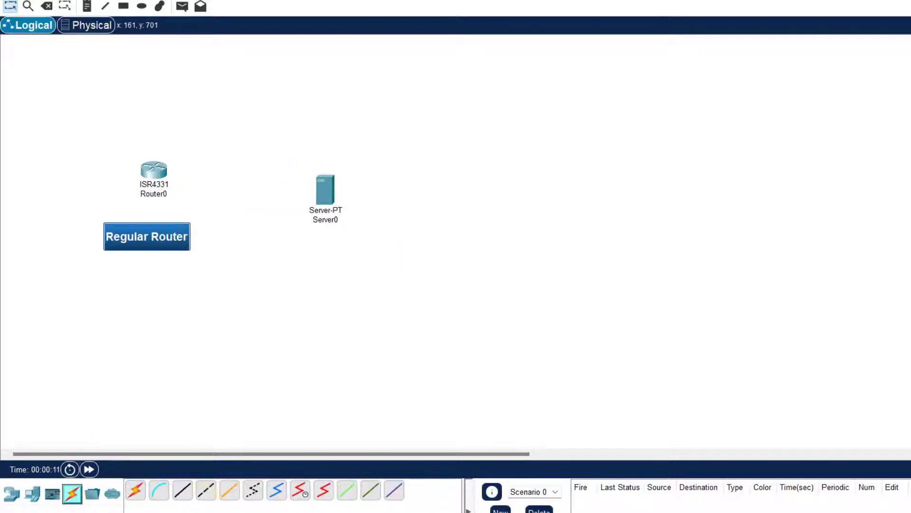
pyautogui.click(206, 490)
pyautogui.click(155, 169)
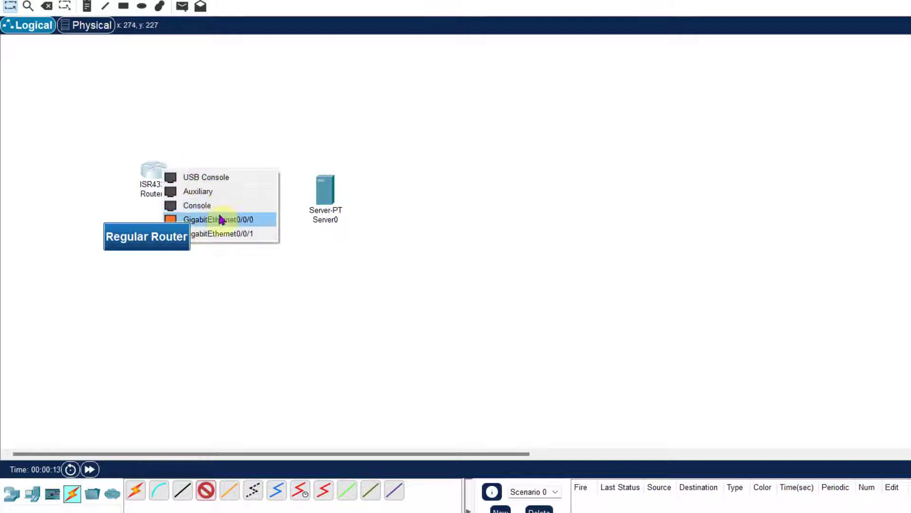
pyautogui.click(221, 219)
pyautogui.click(326, 190)
pyautogui.click(365, 204)
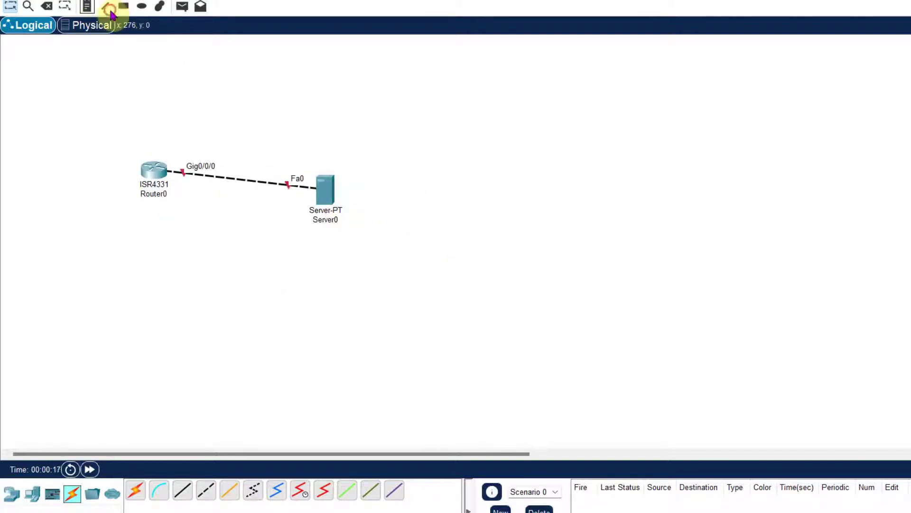
# Step: Add notes labelling the router 192.168.1.1 and the server 192.168.1.100
pyautogui.click(132, 126)
pyautogui.write('19')
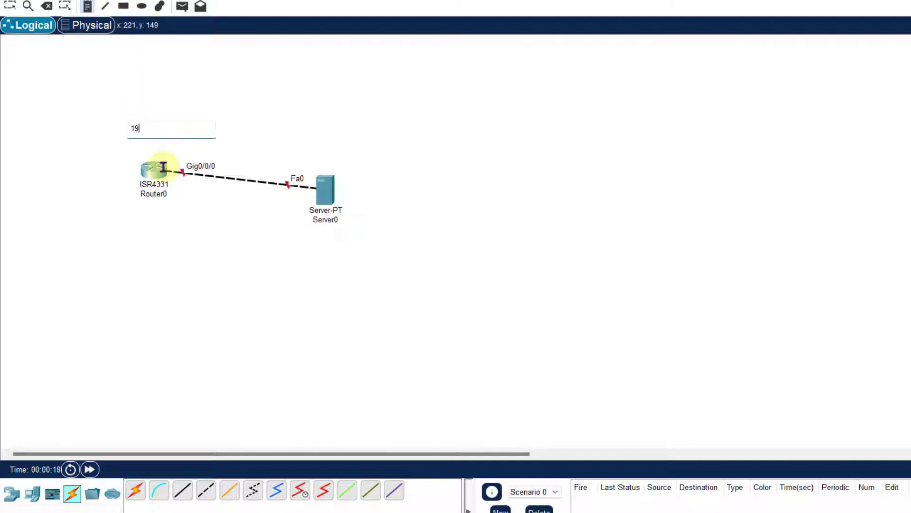
pyautogui.write('2.168.1.1')
pyautogui.click(316, 142)
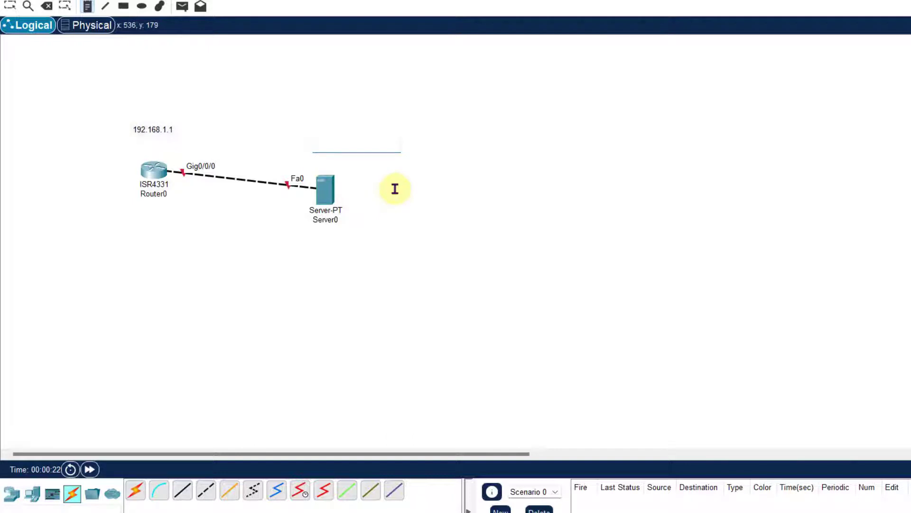
pyautogui.write('192.168.1')
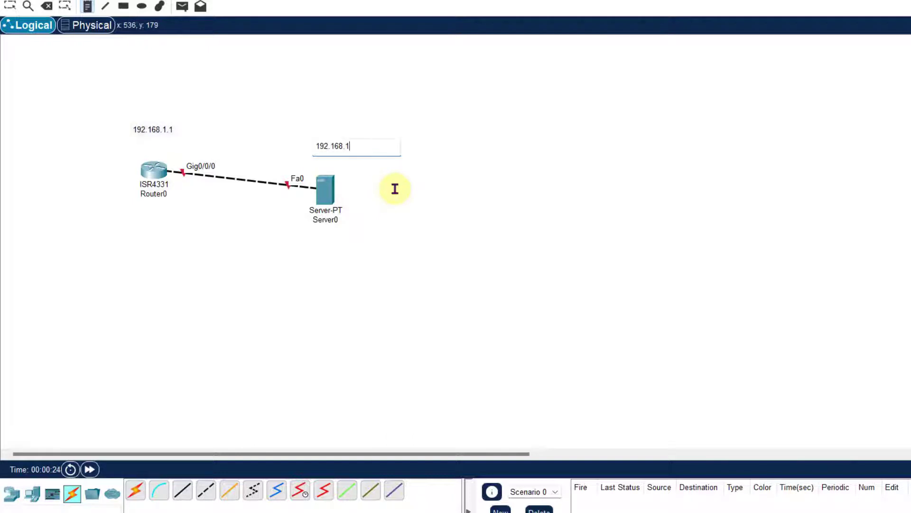
pyautogui.write('.100')
pyautogui.press('Return')
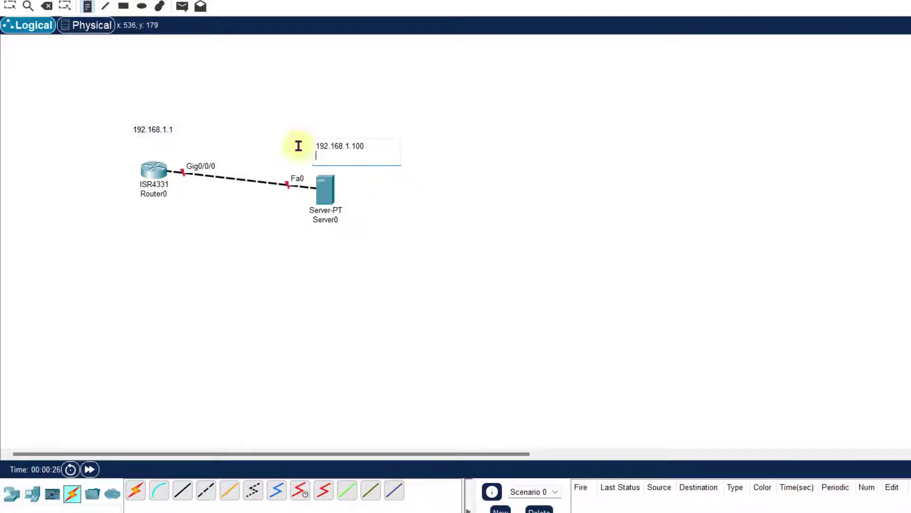
pyautogui.press('Escape')
# Step: In Router0's CLI, decline initial setup, then enter privileged and global configuration mode
pyautogui.click(161, 172)
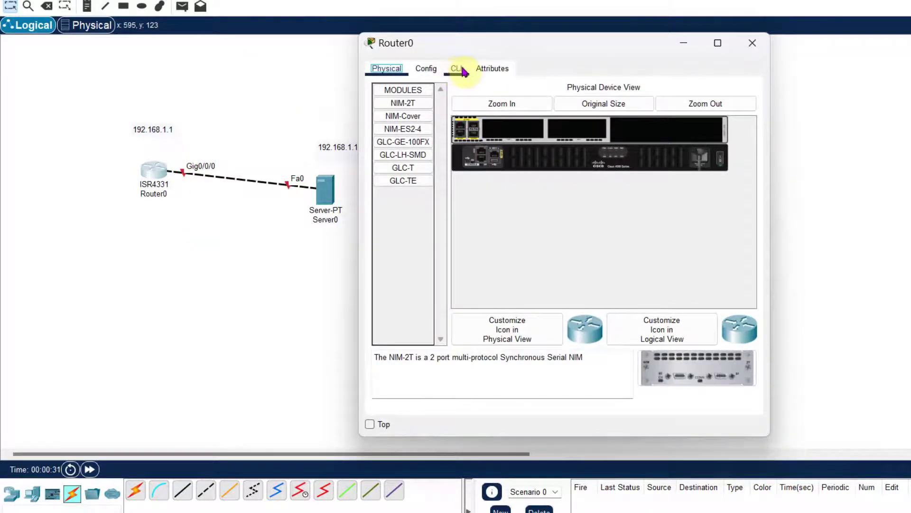
pyautogui.click(462, 70)
pyautogui.write('no')
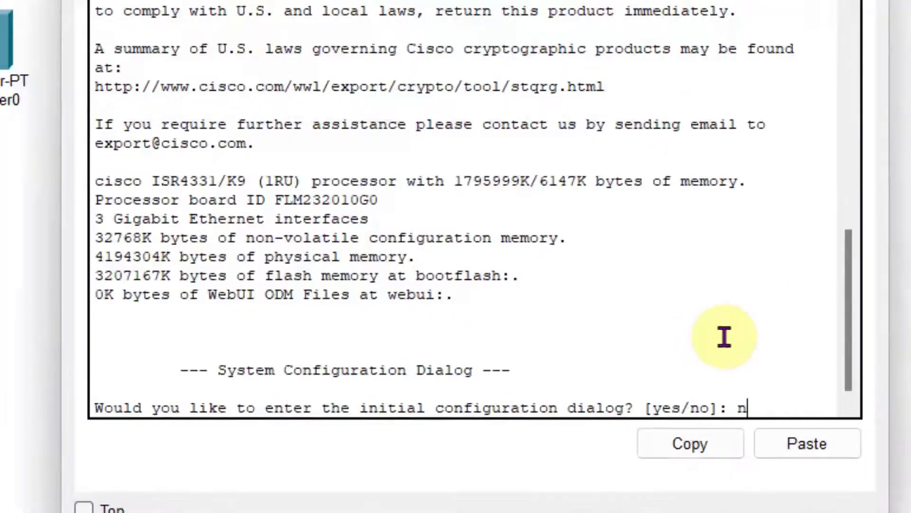
pyautogui.press('Return')
pyautogui.press('Return')
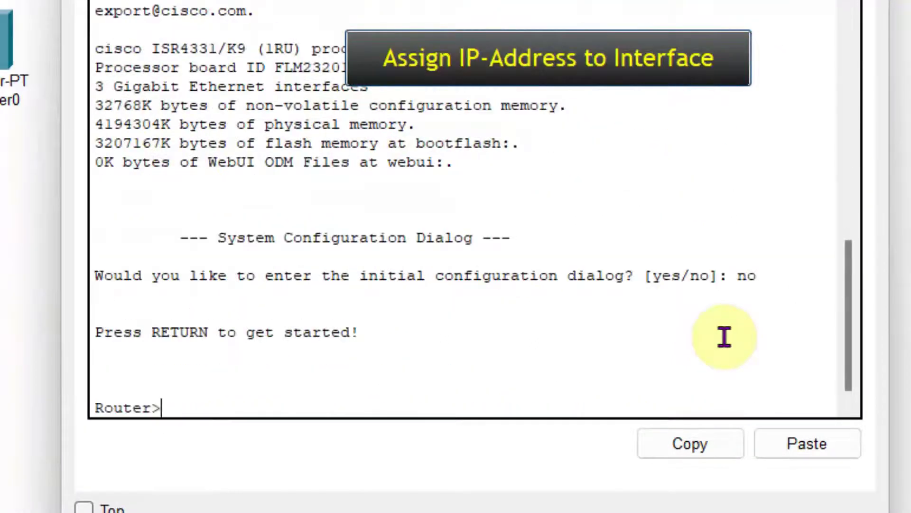
pyautogui.write('en')
pyautogui.press('Tab')
pyautogui.press('Return')
pyautogui.write('con')
pyautogui.press('Tab')
pyautogui.write('f')
pyautogui.press('Tab')
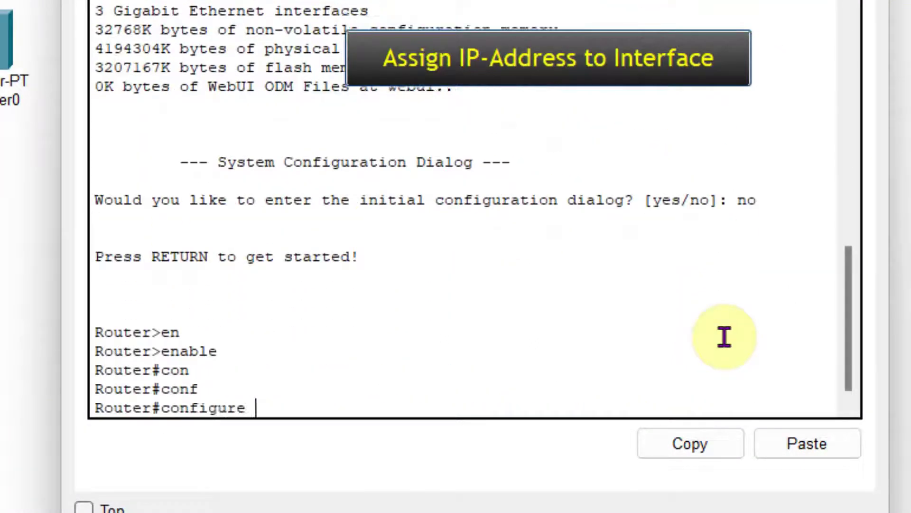
pyautogui.write('t')
pyautogui.press('Return')
# Step: Assign 192.168.1.1 255.255.255.0 to GigabitEthernet0/0/0 and enable it with no shutdown
pyautogui.write('in')
pyautogui.press('Tab')
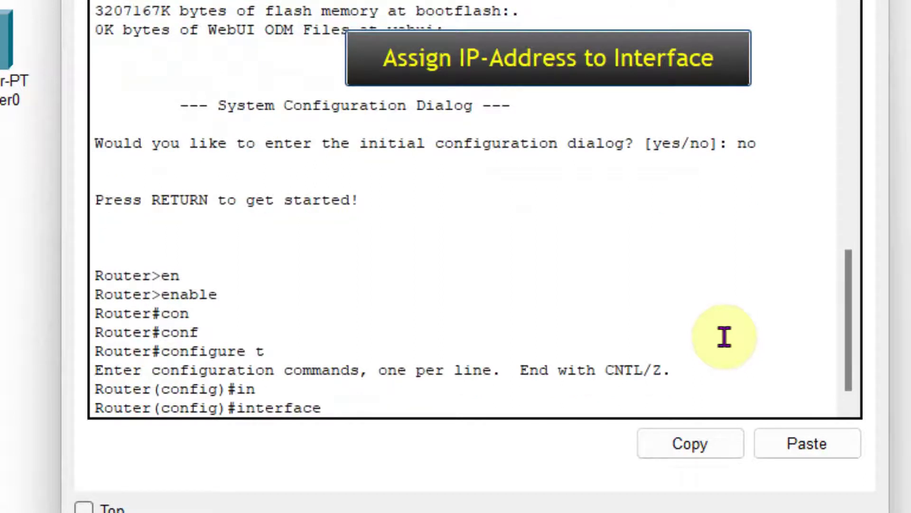
pyautogui.write('f')
pyautogui.press('BackSpace')
pyautogui.write('g')
pyautogui.press('Tab')
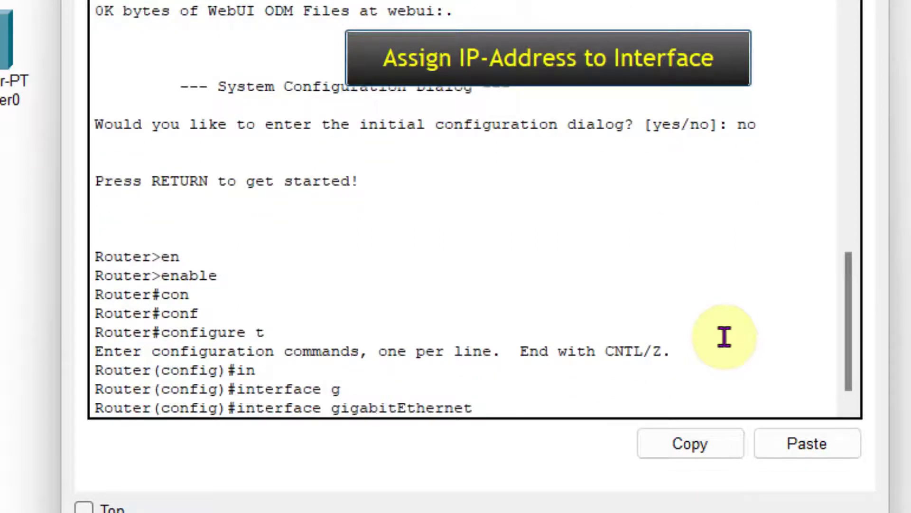
pyautogui.write('0/0/0')
pyautogui.press('Return')
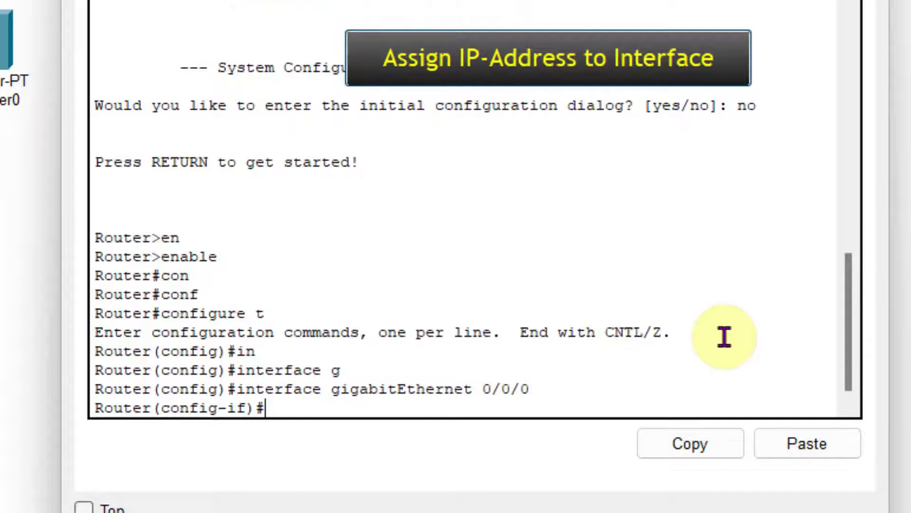
pyautogui.write('ip ad')
pyautogui.press('Tab')
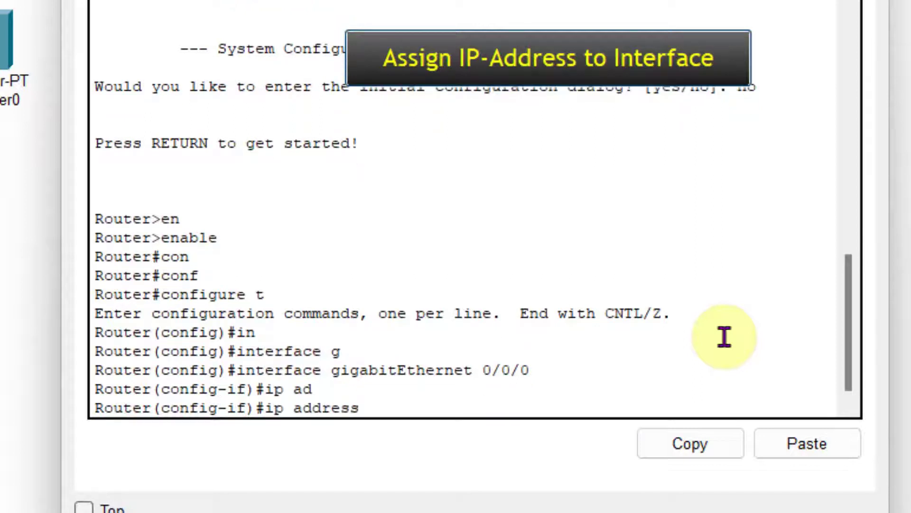
pyautogui.write('192.168')
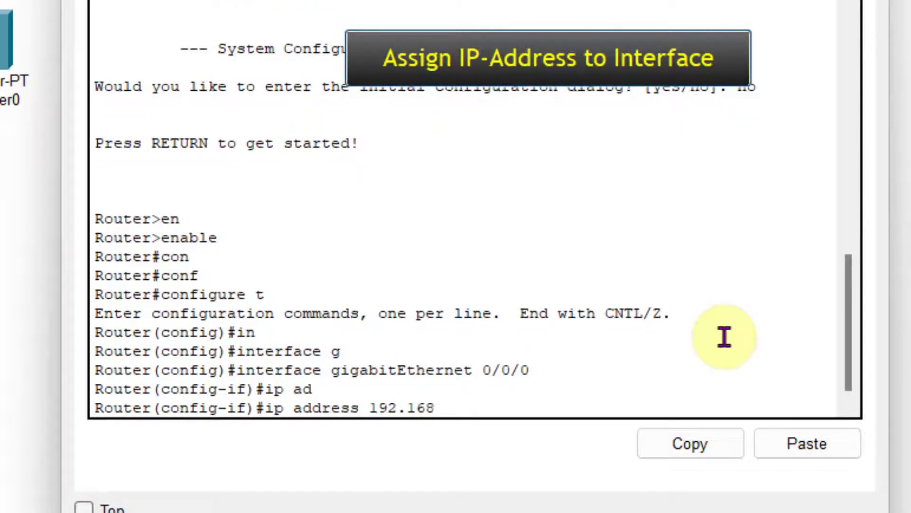
pyautogui.write('.1.1 255.255.255.')
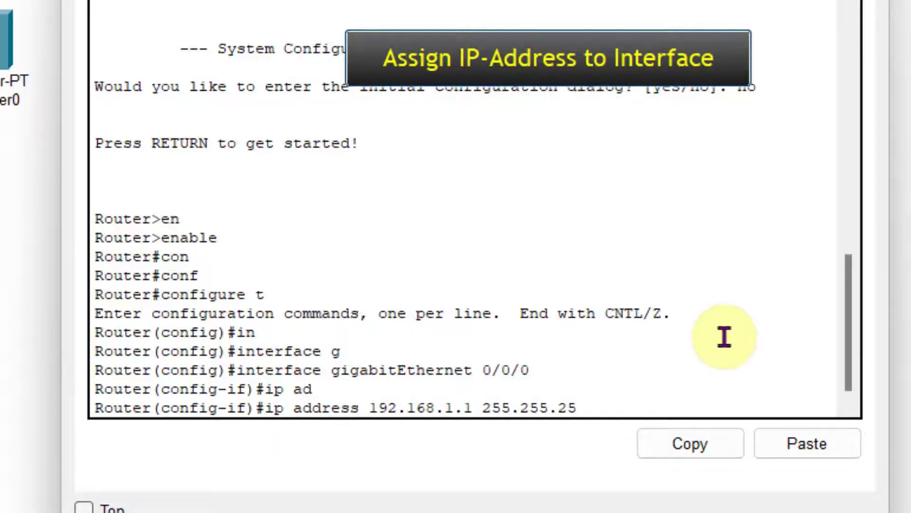
pyautogui.write('0')
pyautogui.press('Return')
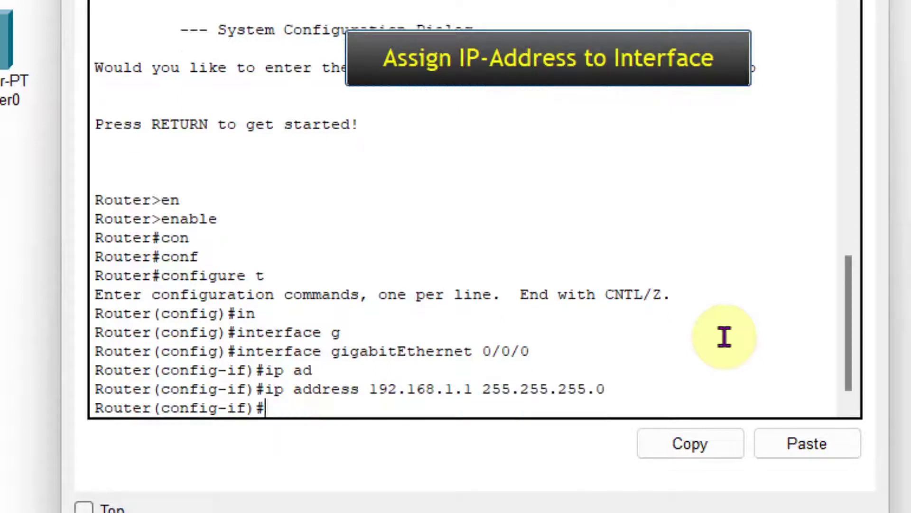
pyautogui.write('no shu')
pyautogui.press('Tab')
pyautogui.press('Return')
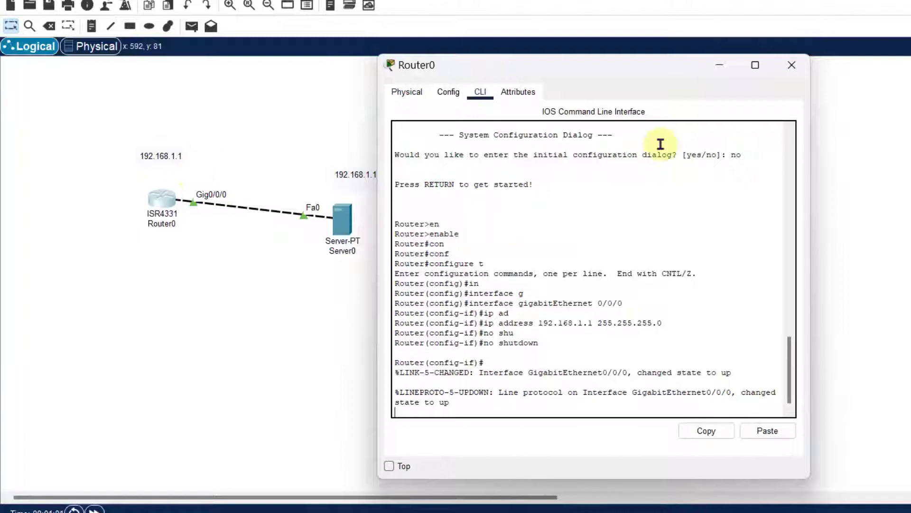
# Step: Set Server0's FastEthernet0 to static IP 192.168.1.100 with the default 255.255.255.0 mask
pyautogui.click(342, 220)
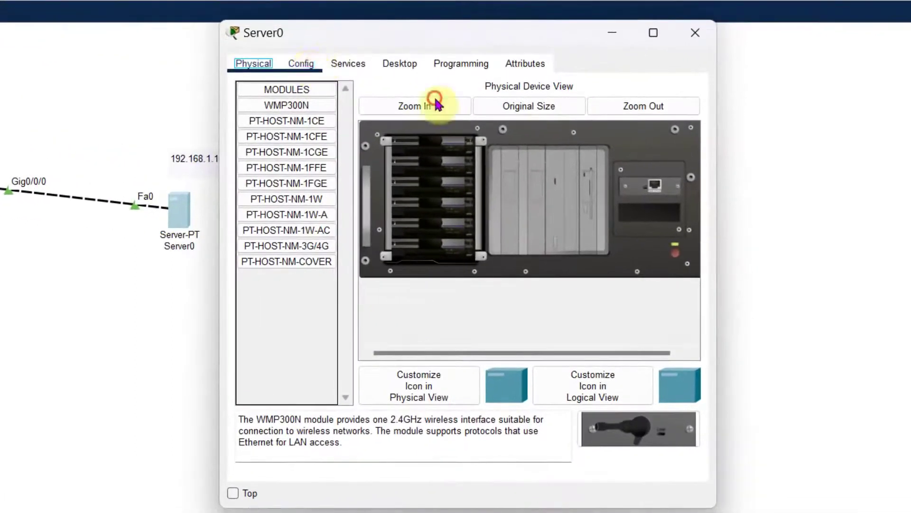
pyautogui.click(371, 77)
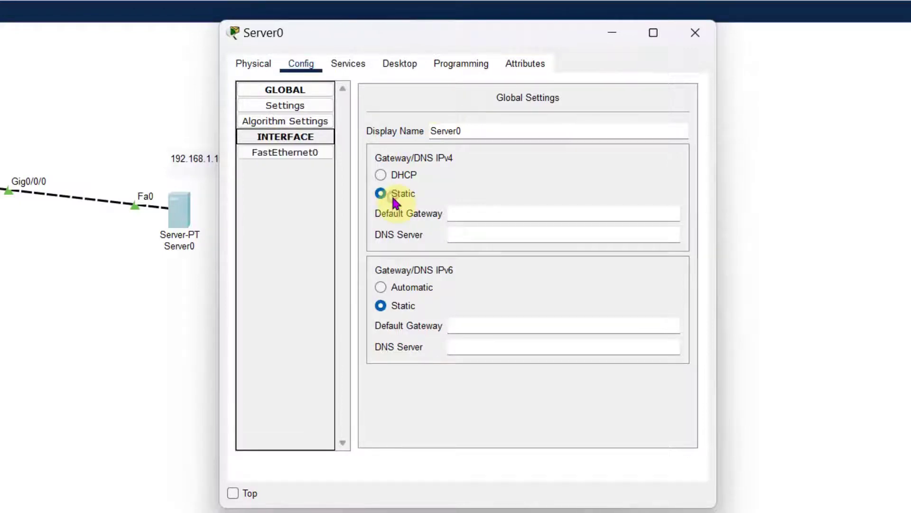
pyautogui.click(277, 155)
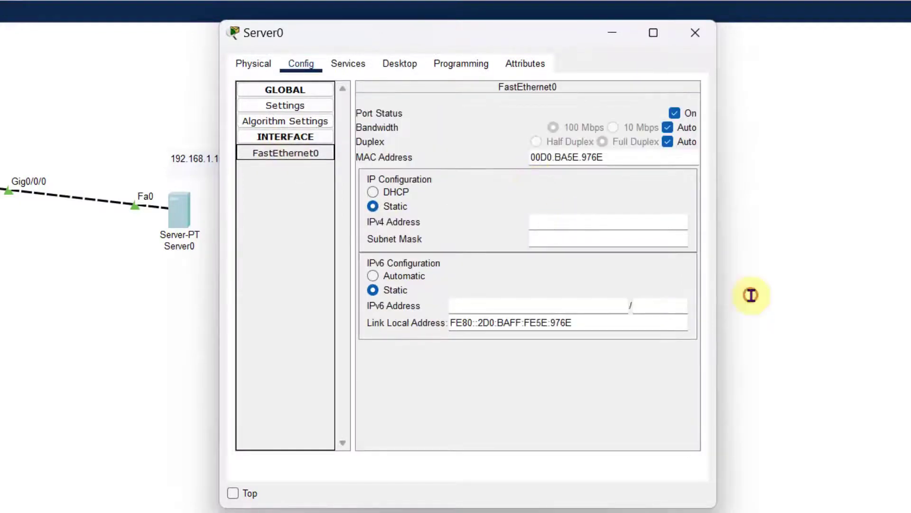
pyautogui.write('192.168')
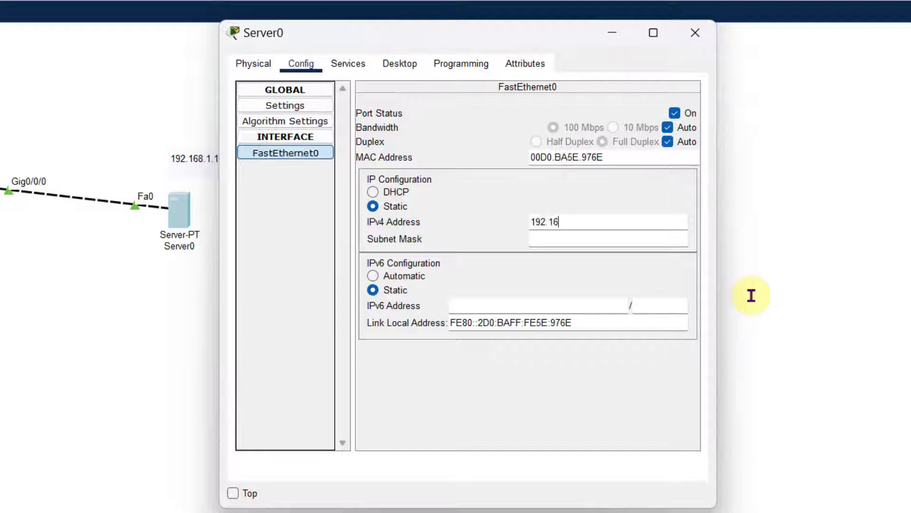
pyautogui.write('.1.100')
pyautogui.press('Tab')
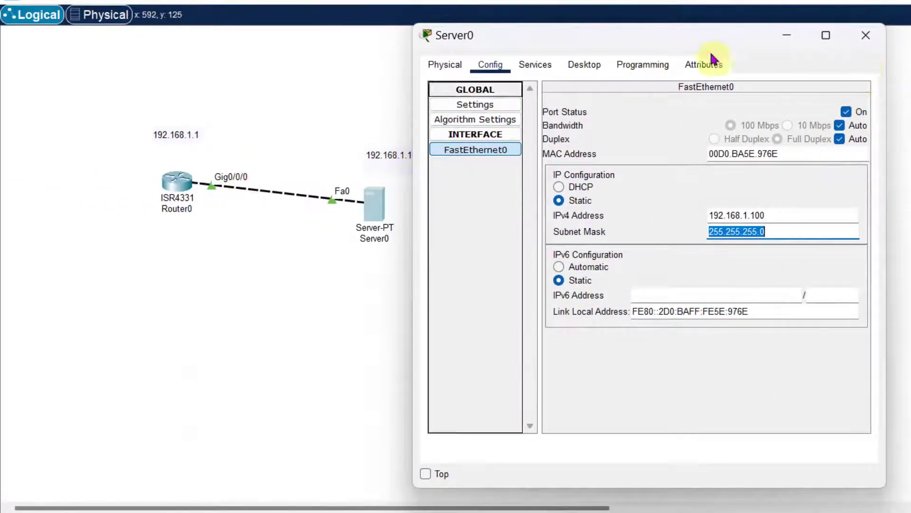
# Step: Confirm Server0's TFTP service is On, then return to a fresh Router0 command prompt
pyautogui.click(864, 41)
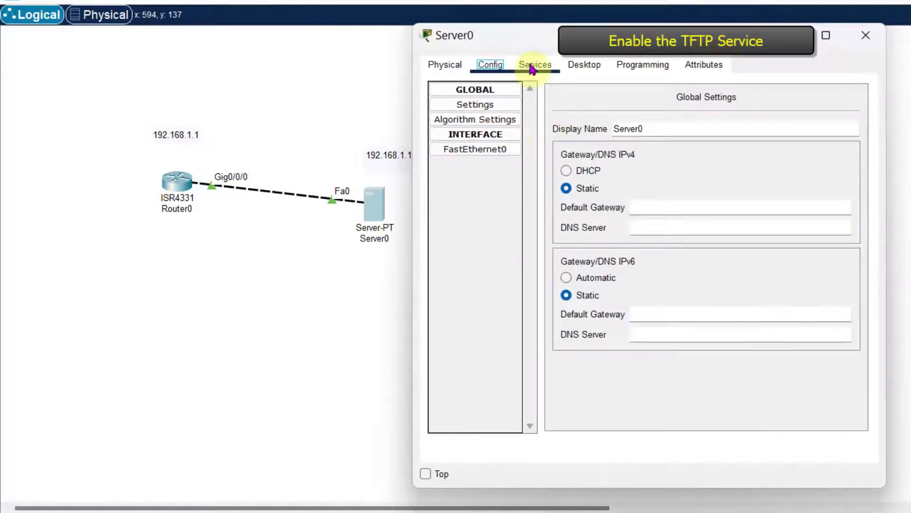
pyautogui.click(532, 68)
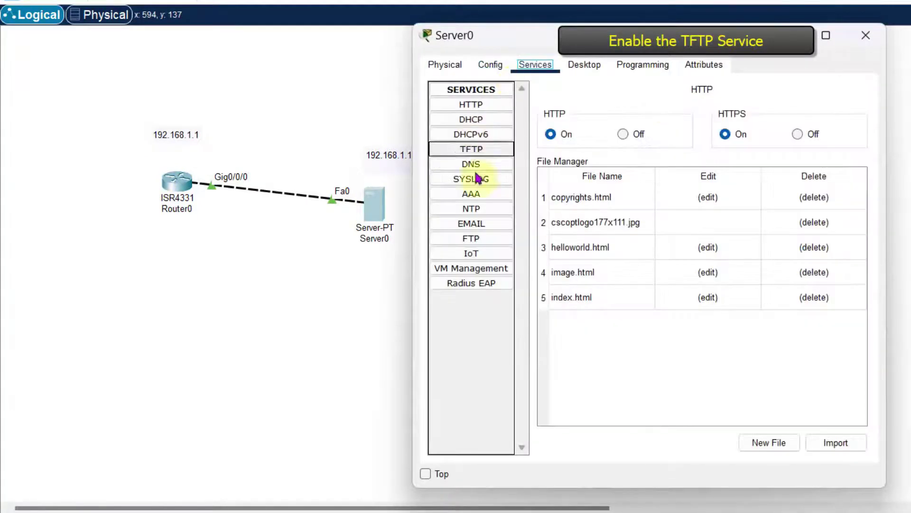
pyautogui.click(476, 151)
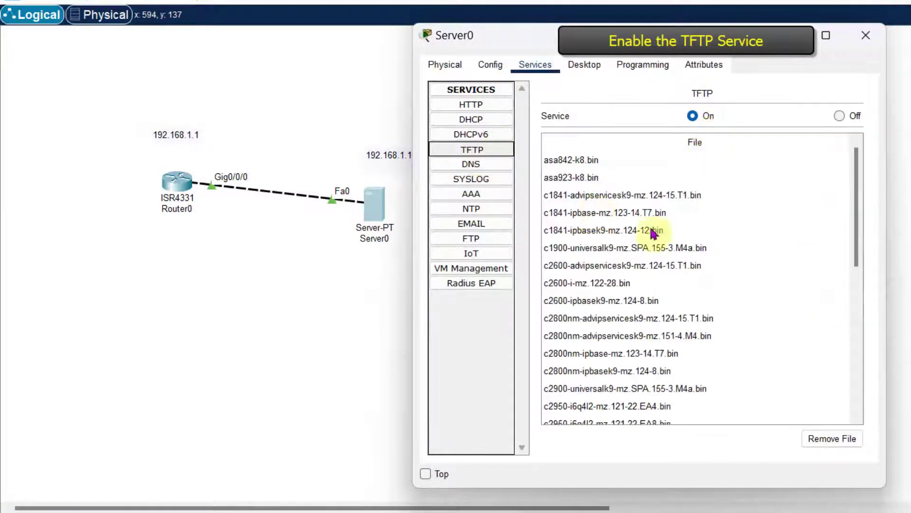
pyautogui.scroll(-5, 759, 309)
pyautogui.scroll(10, 793, 329)
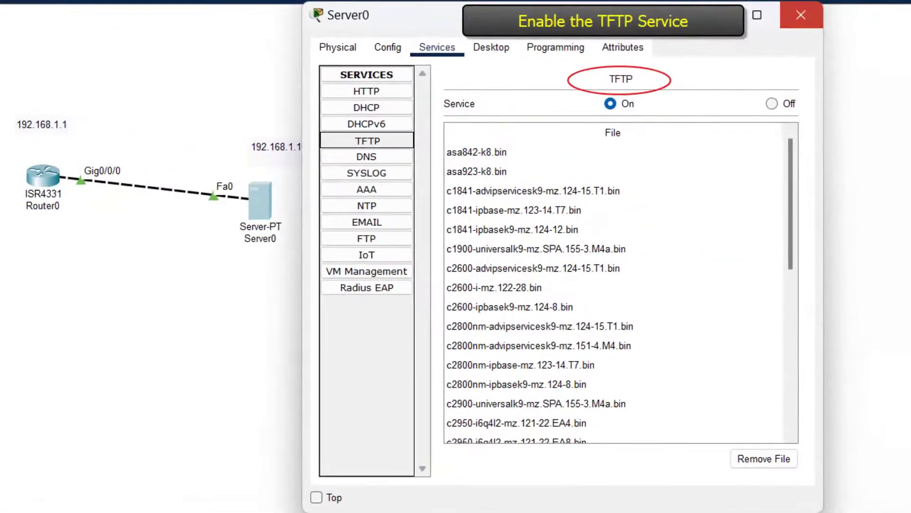
pyautogui.click(818, 26)
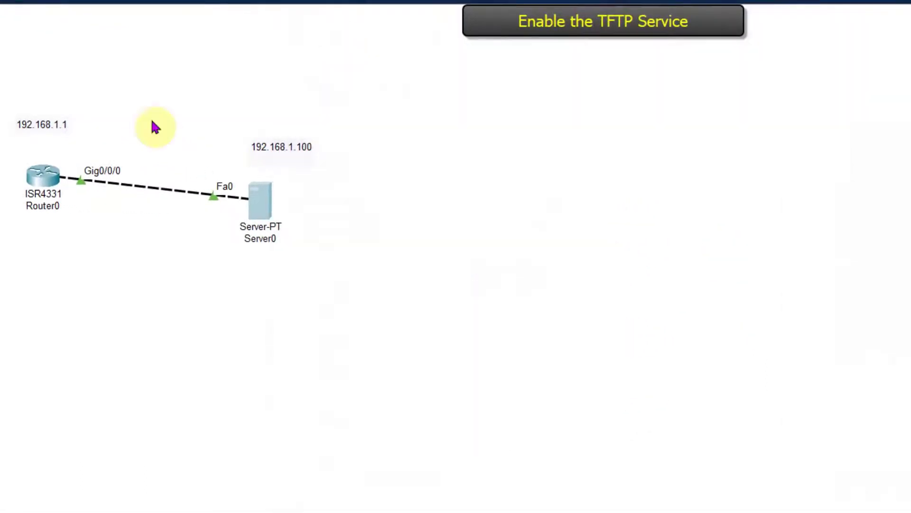
pyautogui.click(43, 175)
pyautogui.press('Return')
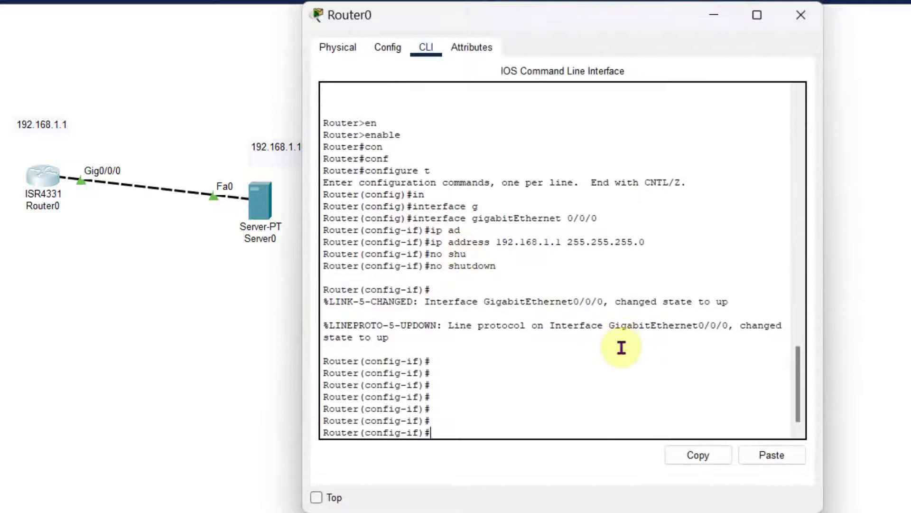
# Step: Re-enter global configuration mode and set the router hostname to ddz
pyautogui.write('end')
pyautogui.press('Return')
pyautogui.write('conf')
pyautogui.press('Tab')
pyautogui.write('t')
pyautogui.press('Return')
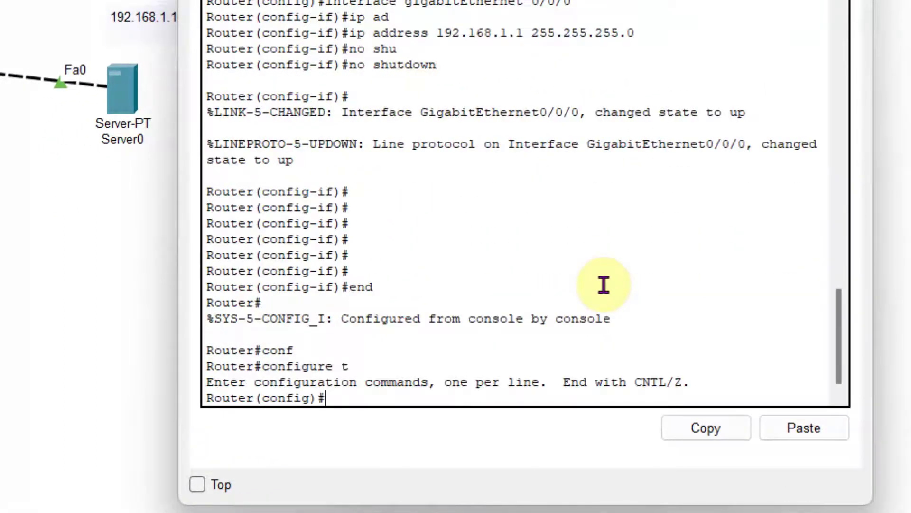
pyautogui.write('hos')
pyautogui.press('Tab')
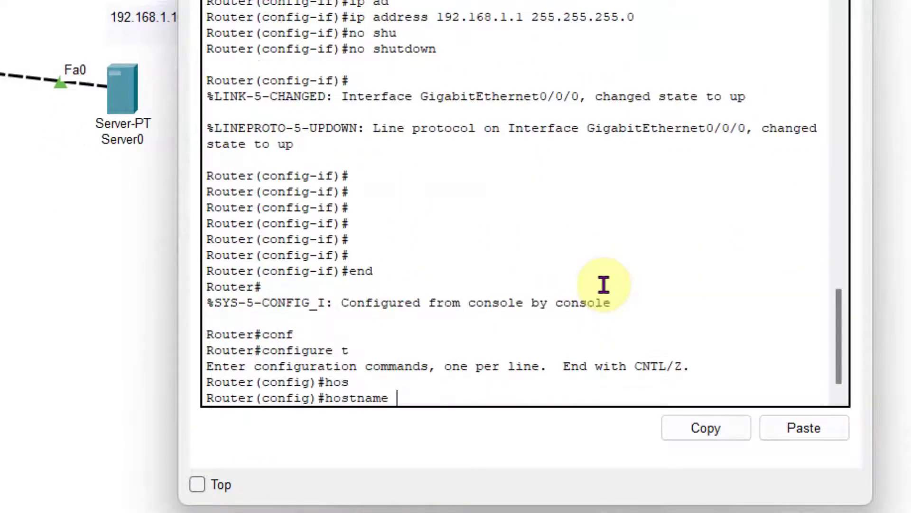
pyautogui.write('ddz')
pyautogui.press('Return')
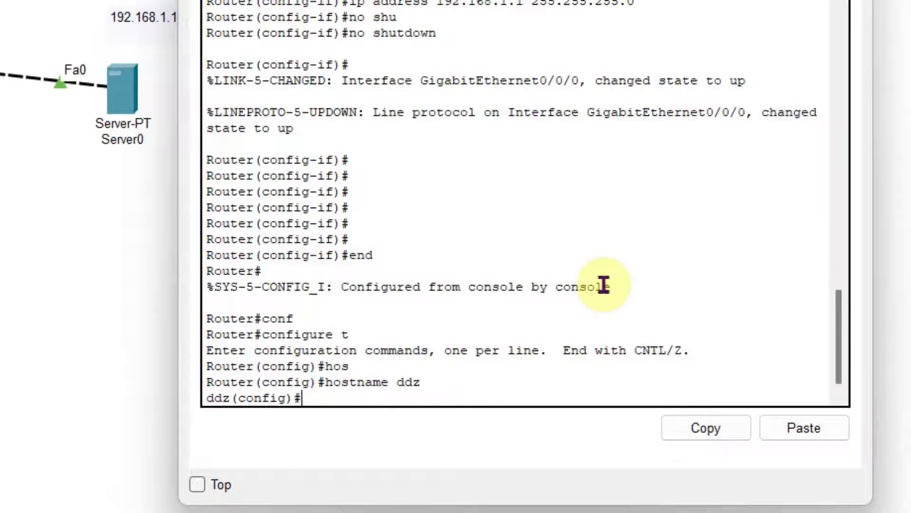
# Step: Give GigabitEthernet0/0/0 the description 'its old router' and exit configuration mode
pyautogui.write('conf')
pyautogui.press('Tab')
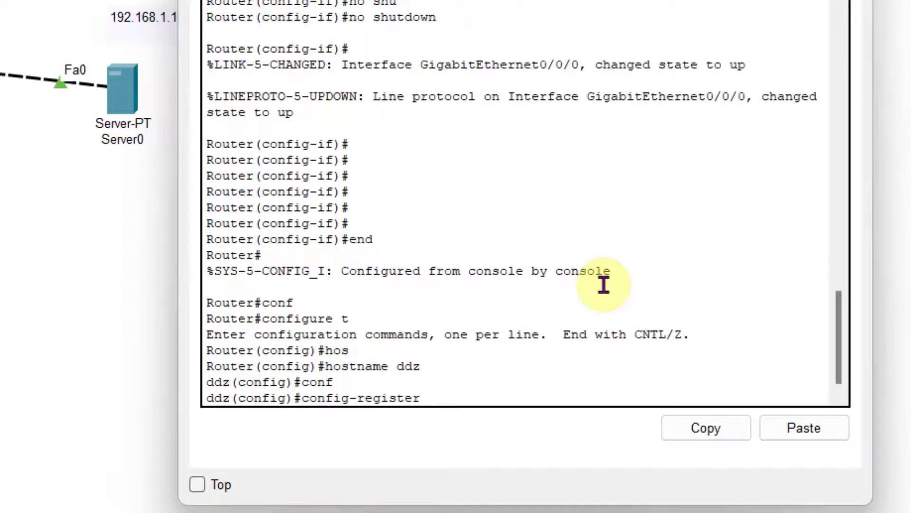
pyautogui.press('BackSpace')
pyautogui.press('BackSpace')
pyautogui.press('BackSpace')
pyautogui.press('BackSpace')
pyautogui.press('BackSpace')
pyautogui.press('BackSpace')
pyautogui.press('BackSpace')
pyautogui.press('BackSpace')
pyautogui.press('BackSpace')
pyautogui.press('BackSpace')
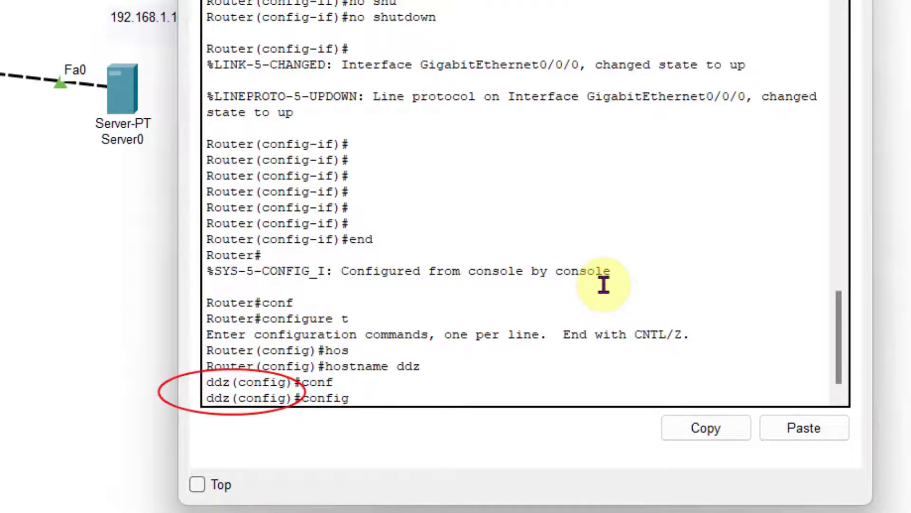
pyautogui.press('BackSpace')
pyautogui.press('BackSpace')
pyautogui.press('BackSpace')
pyautogui.press('BackSpace')
pyautogui.press('BackSpace')
pyautogui.press('BackSpace')
pyautogui.write('inter')
pyautogui.press('Tab')
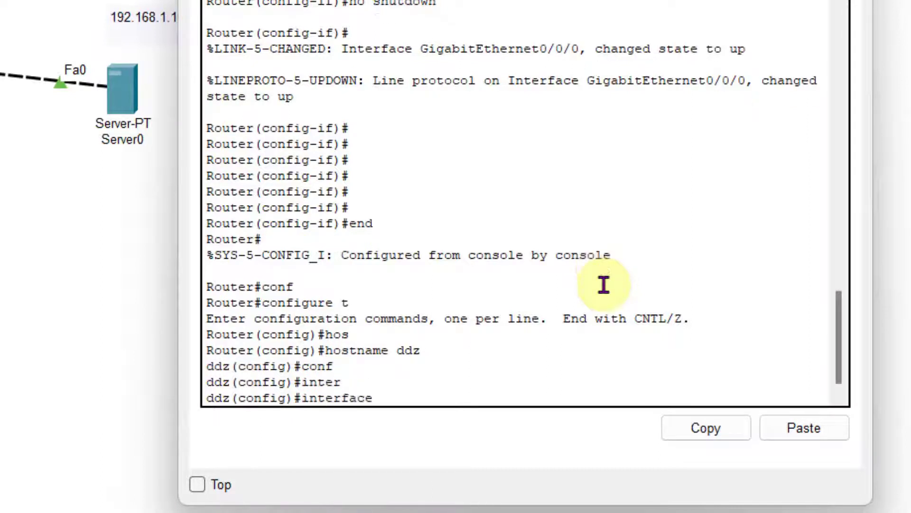
pyautogui.write('g')
pyautogui.press('Tab')
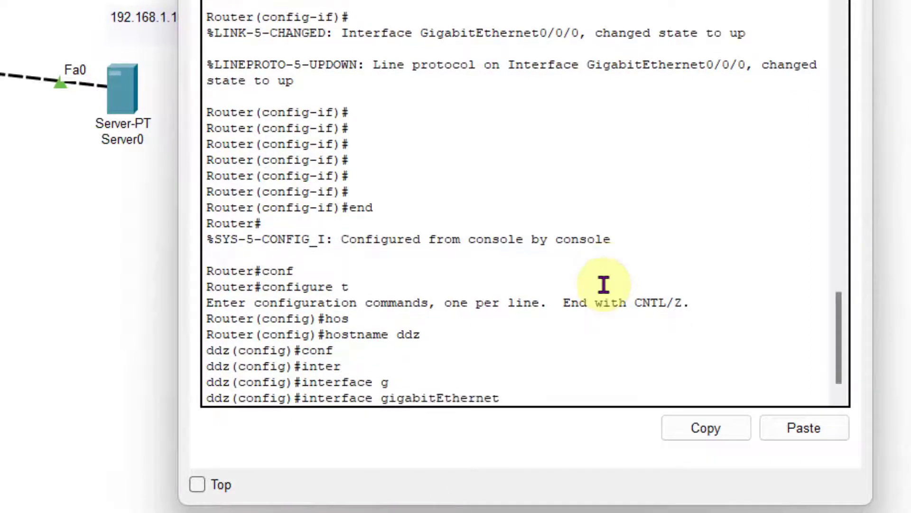
pyautogui.write('0/0/0')
pyautogui.press('Return')
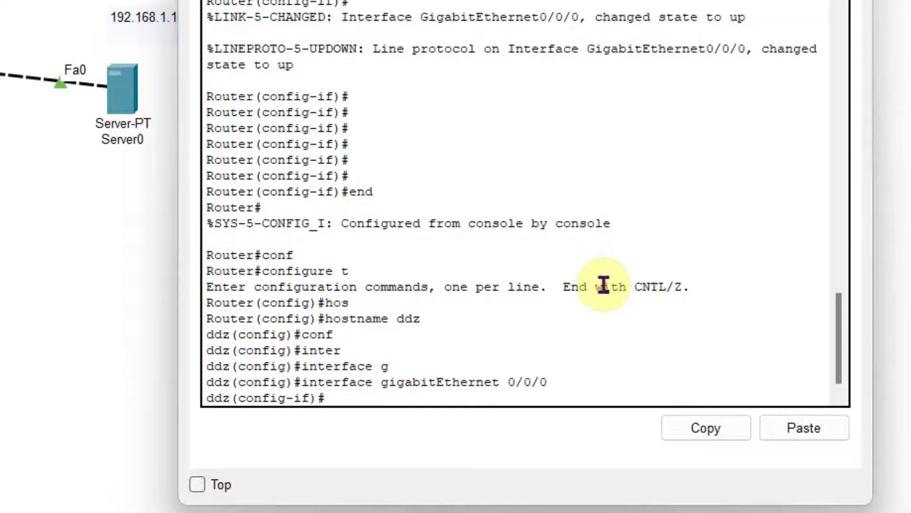
pyautogui.write('des')
pyautogui.press('Tab')
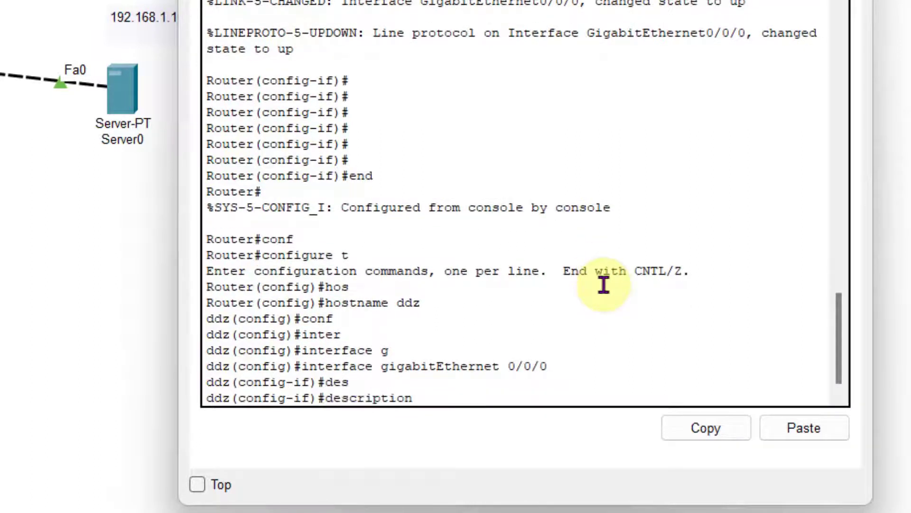
pyautogui.write('its old ro')
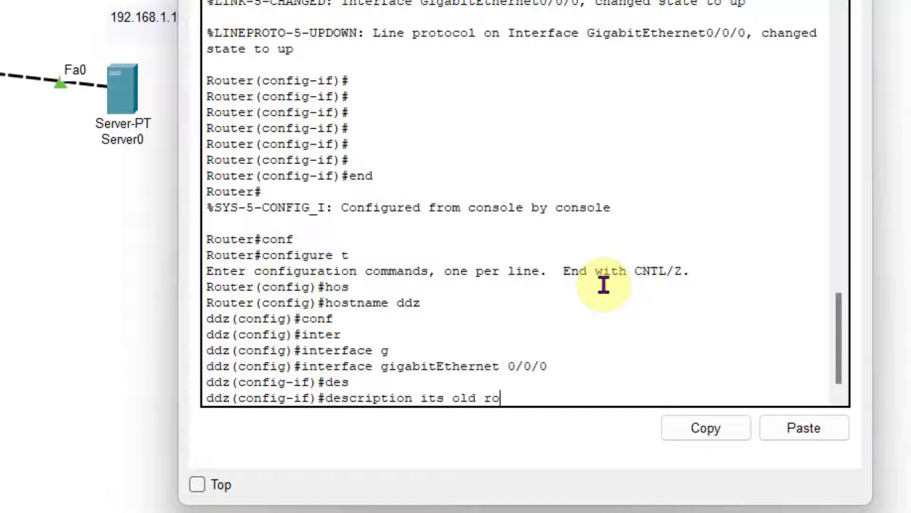
pyautogui.write('uter')
pyautogui.press('Return')
pyautogui.write('end')
pyautogui.press('Return')
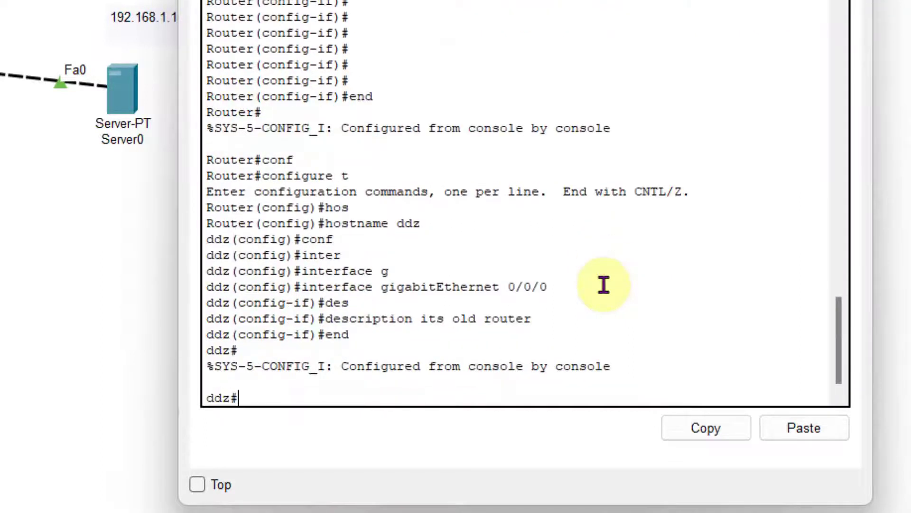
# Step: Display show running-config and highlight the hostname ddz and GigabitEthernet0/0/0 lines
pyautogui.write('show run')
pyautogui.press('Tab')
pyautogui.press('Return')
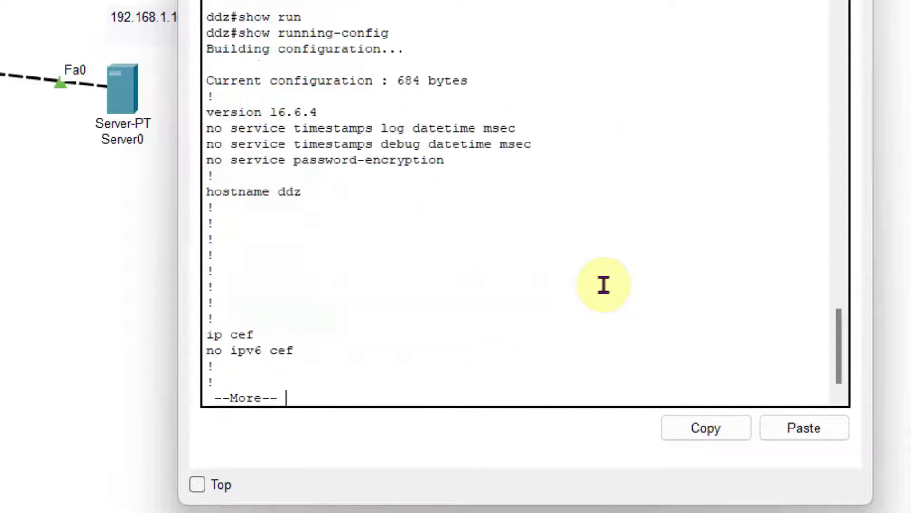
pyautogui.moveTo(304, 193); pyautogui.dragTo(160, 195)
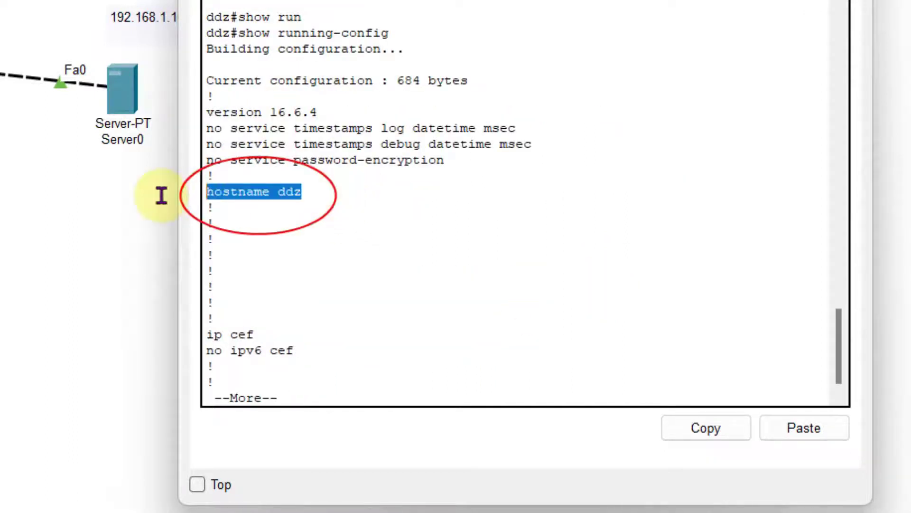
pyautogui.click(275, 286)
pyautogui.press('Return')
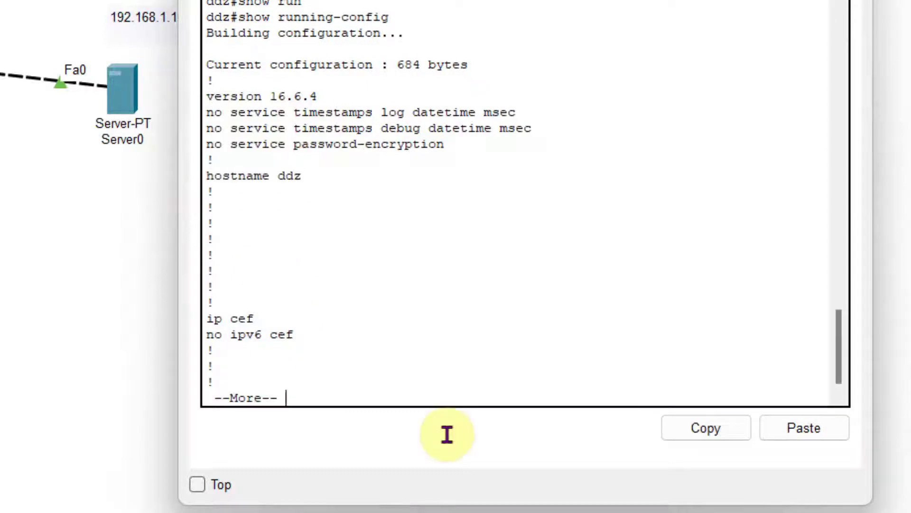
pyautogui.press('Return')
pyautogui.press('Return')
pyautogui.press('Return')
pyautogui.press('Return')
pyautogui.press('Return')
pyautogui.press('Return')
pyautogui.press('Return')
pyautogui.press('Return')
pyautogui.press('Return')
pyautogui.press('Return')
pyautogui.press('Return')
pyautogui.press('Return')
pyautogui.press('Return')
pyautogui.press('Return')
pyautogui.press('Return')
pyautogui.press('Return')
pyautogui.press('Return')
pyautogui.press('Return')
pyautogui.press('Return')
pyautogui.press('Return')
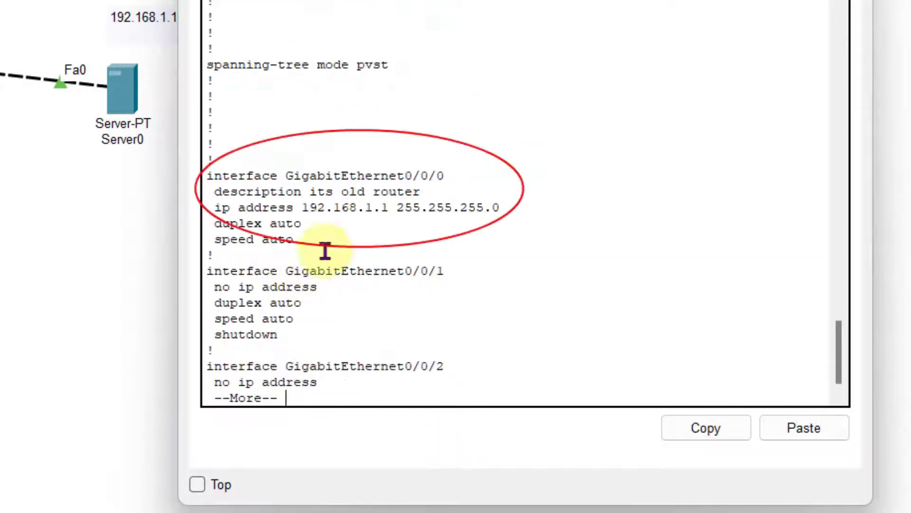
pyautogui.moveTo(503, 245); pyautogui.dragTo(197, 172)
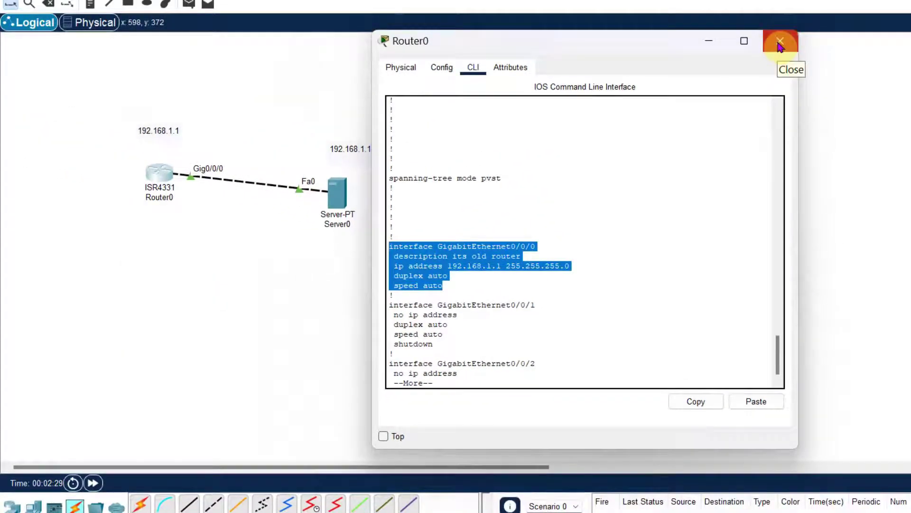
# Step: Start a copy running-config tftp: transfer from Router0's command line
pyautogui.click(779, 42)
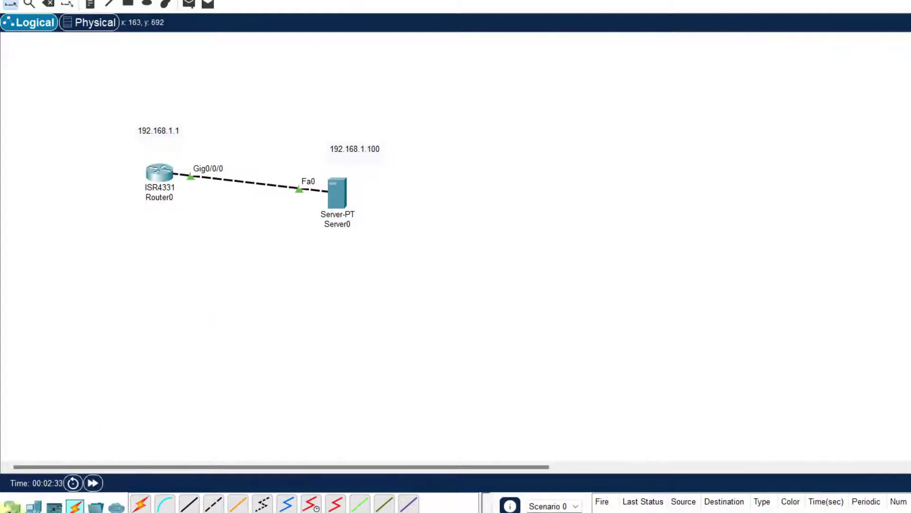
pyautogui.click(159, 175)
pyautogui.press('space')
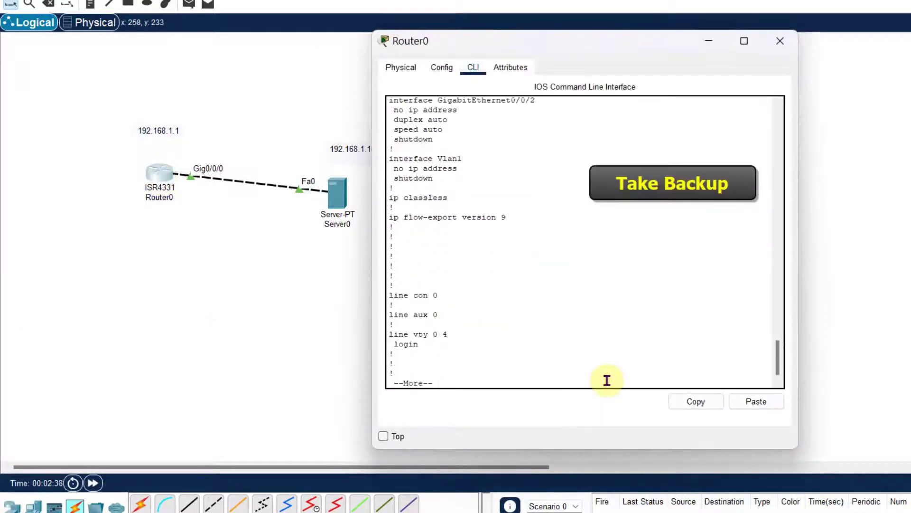
pyautogui.write('copy ')
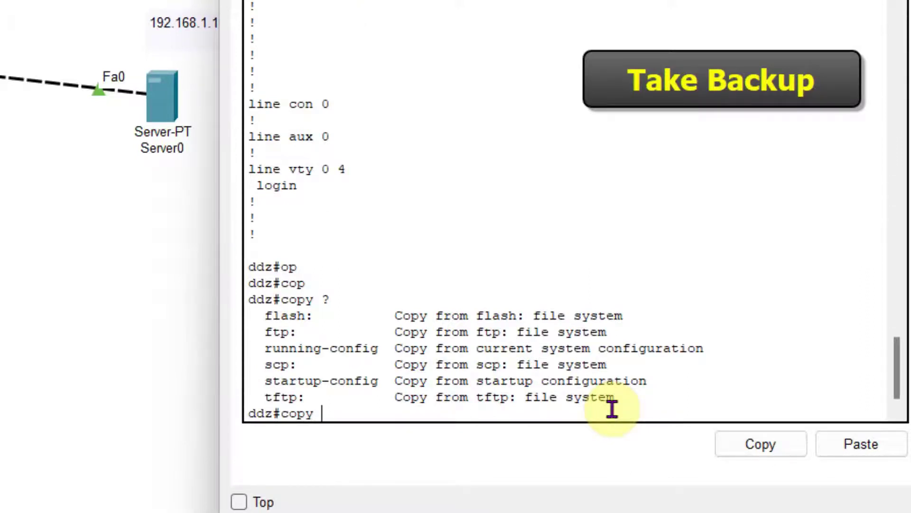
pyautogui.write('?ru')
pyautogui.press('Tab')
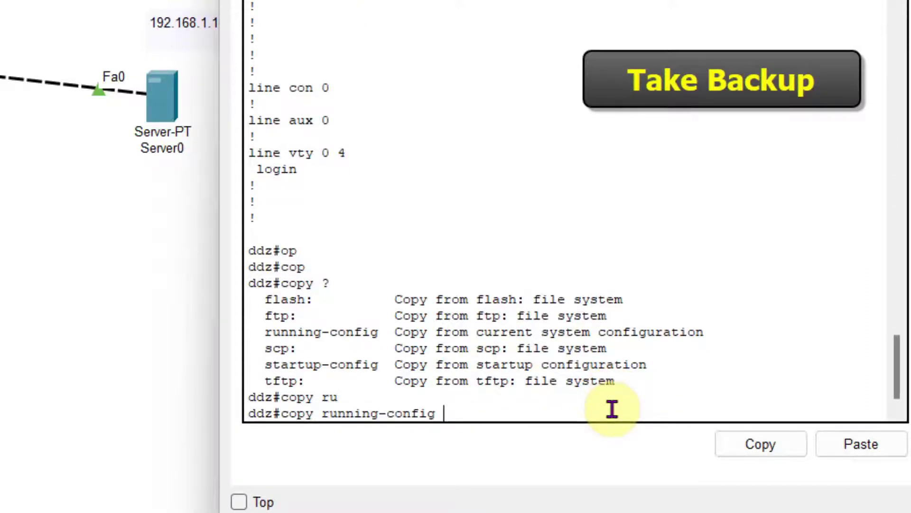
pyautogui.write('?')
pyautogui.write('tf')
pyautogui.press('Tab')
pyautogui.press('Return')
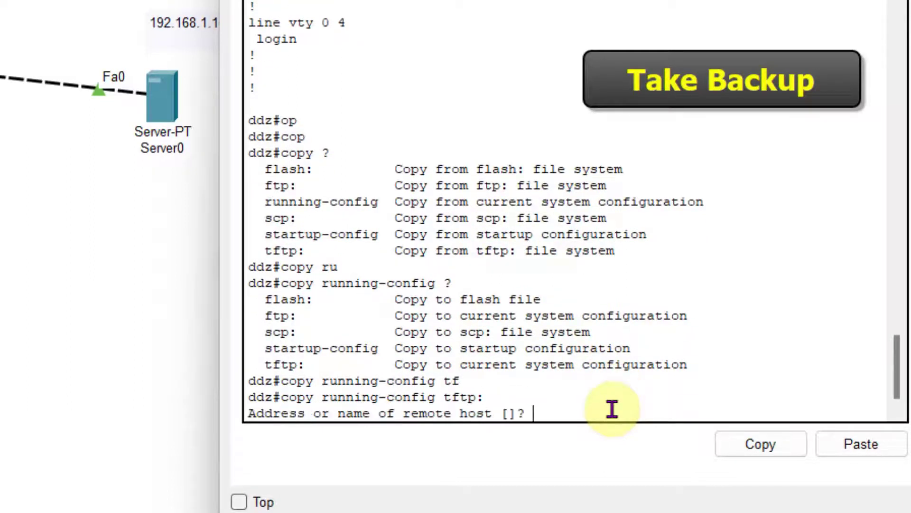
# Step: Send the backup to TFTP server 192.168.1.100 under the file name ddz-old
pyautogui.write('192.168.1.100')
pyautogui.press('Return')
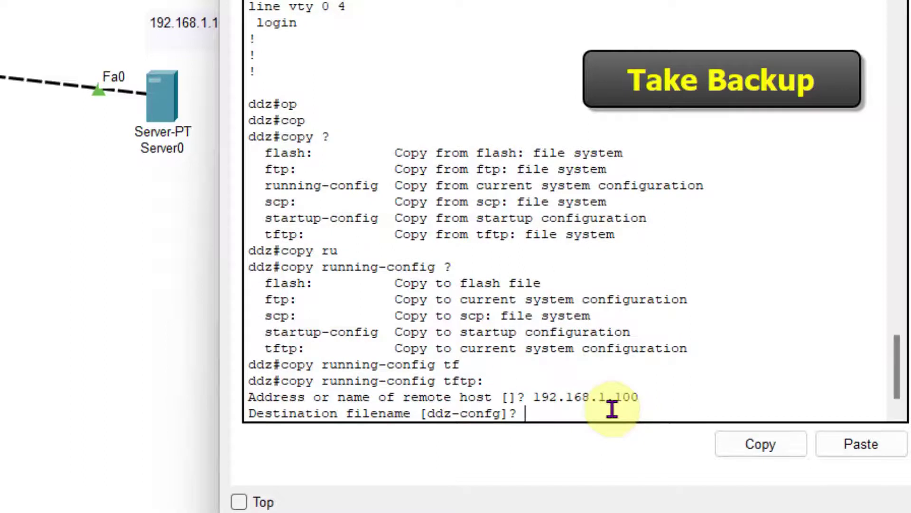
pyautogui.write('ddz')
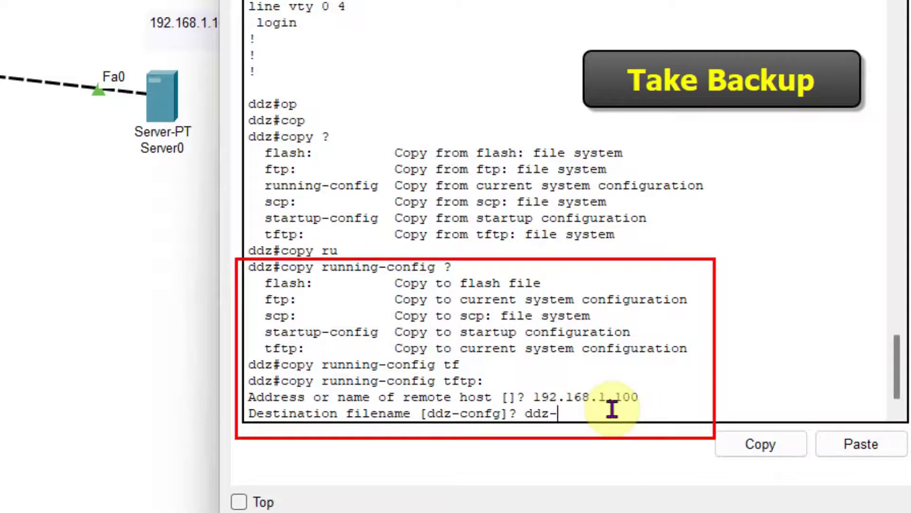
pyautogui.write('-old')
pyautogui.press('Return')
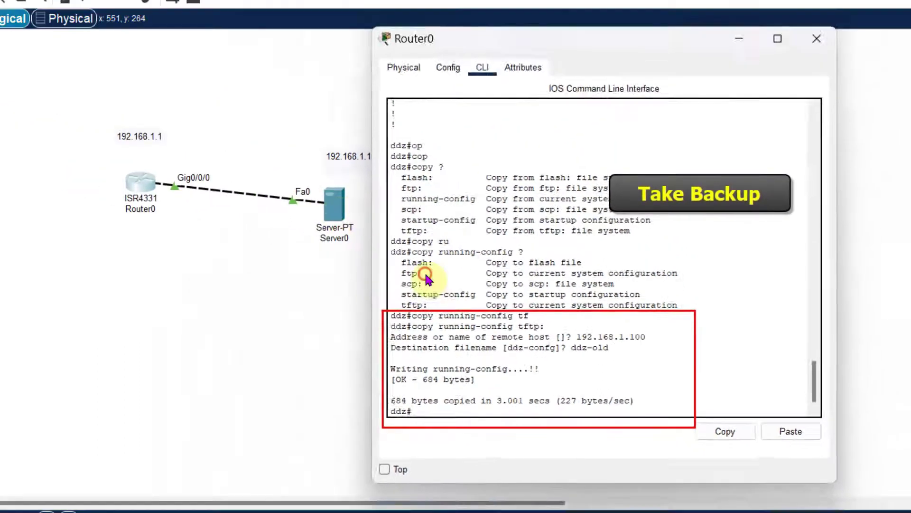
pyautogui.click(178, 102)
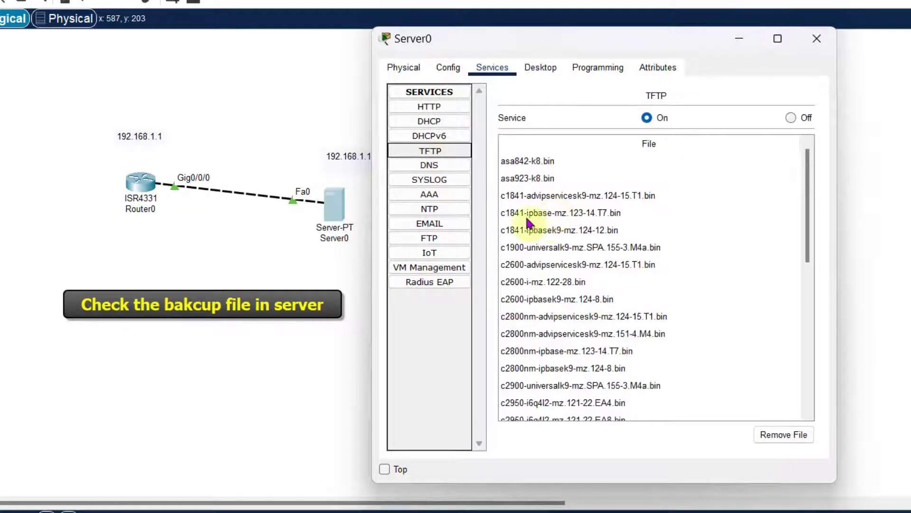
# Step: Find and select the ddz-old file in Server0's TFTP file list
pyautogui.scroll(-5, 636, 340)
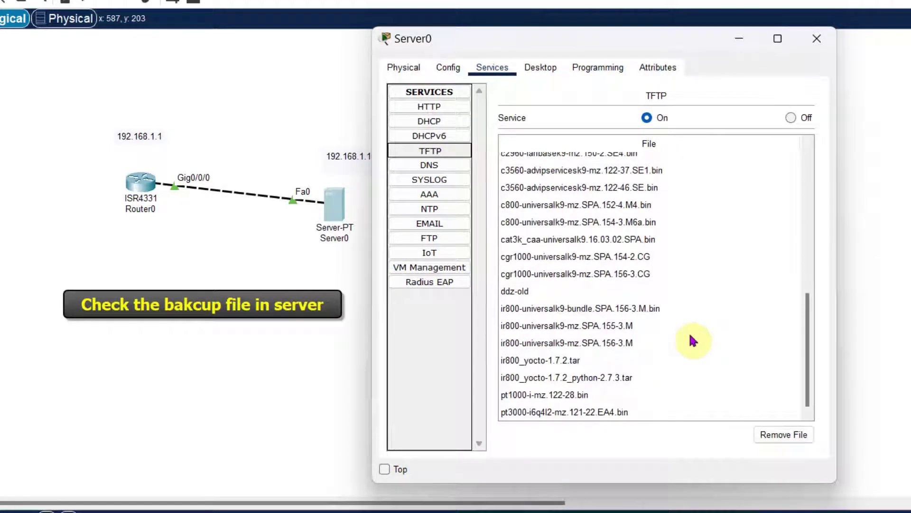
pyautogui.click(515, 291)
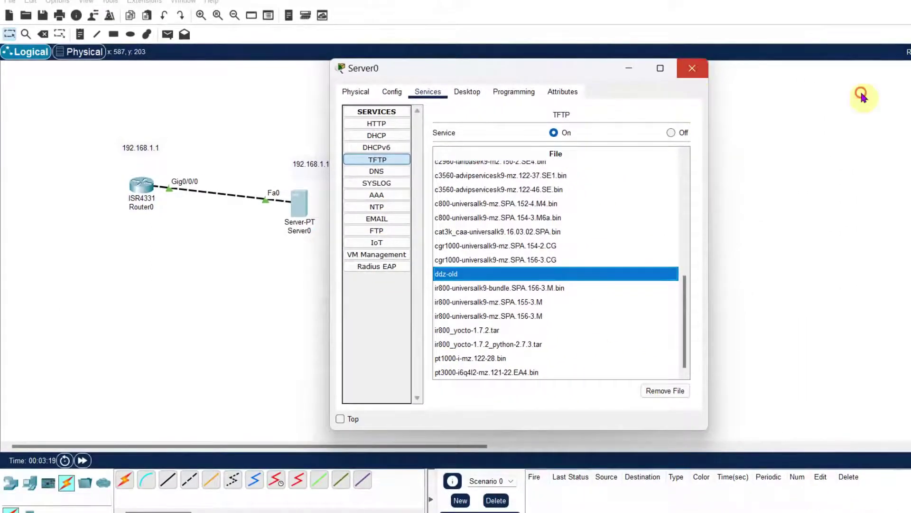
# Step: Add a new ISR4331 Router1 and delete the Router0–Server0 cable
pyautogui.click(692, 68)
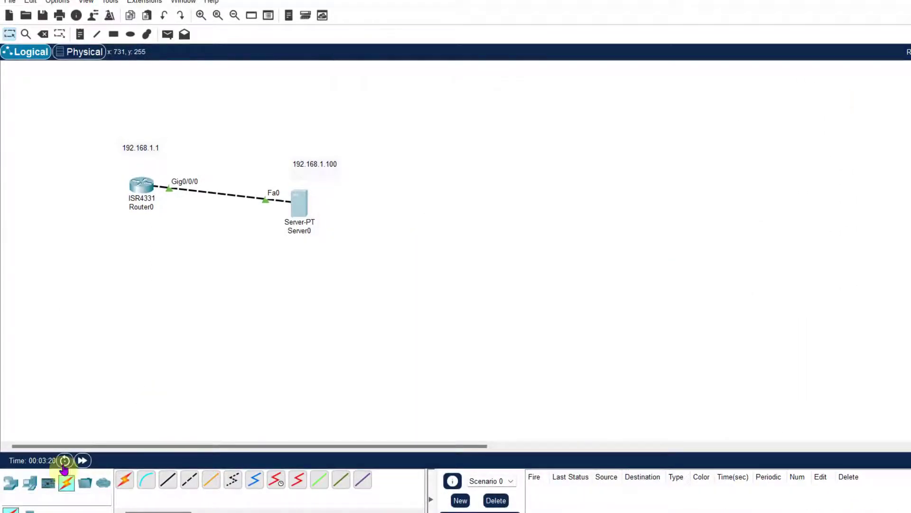
pyautogui.click(10, 483)
pyautogui.click(124, 479)
pyautogui.click(454, 212)
pyautogui.click(43, 33)
pyautogui.click(217, 193)
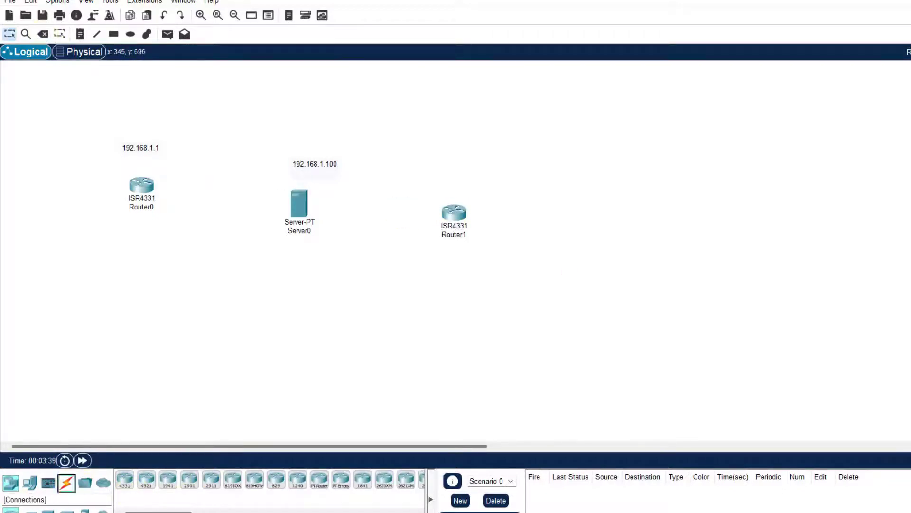
# Step: Cable Server0's FastEthernet0 to Router1's GigabitEthernet0/0/0
pyautogui.click(66, 482)
pyautogui.click(188, 481)
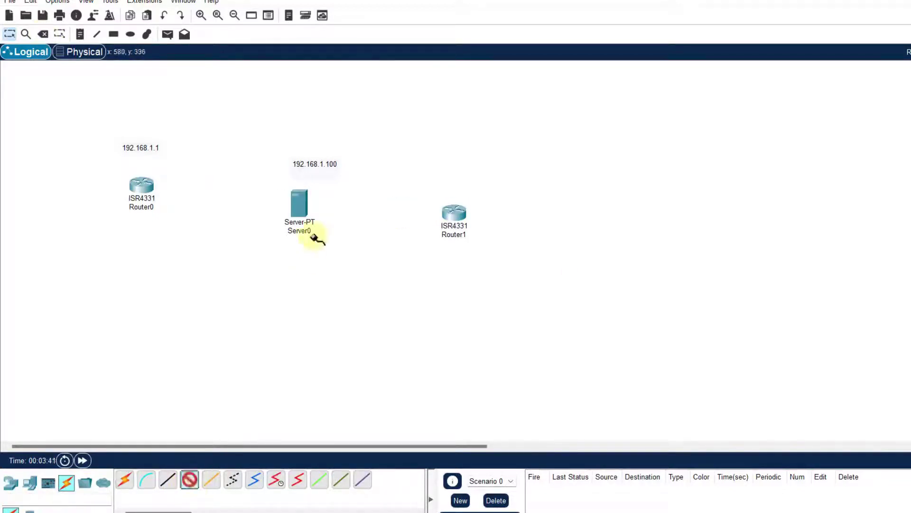
pyautogui.click(300, 203)
pyautogui.click(335, 206)
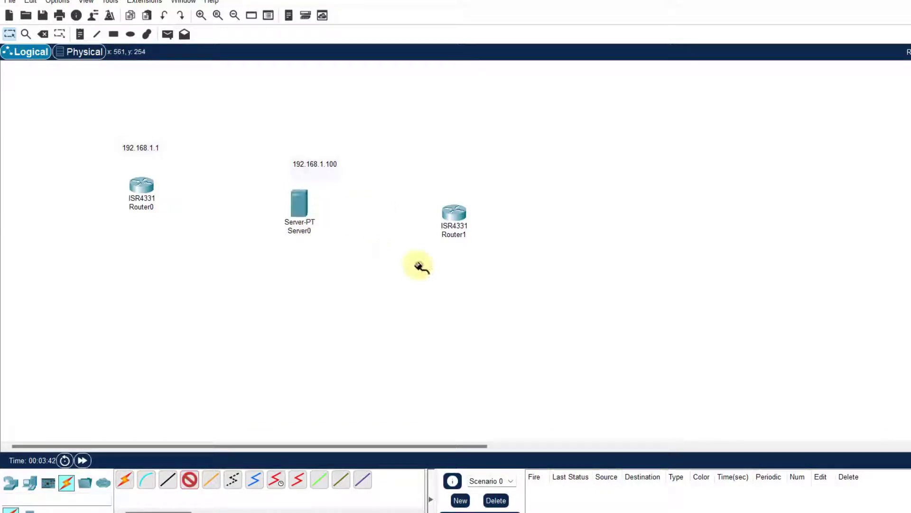
pyautogui.click(454, 215)
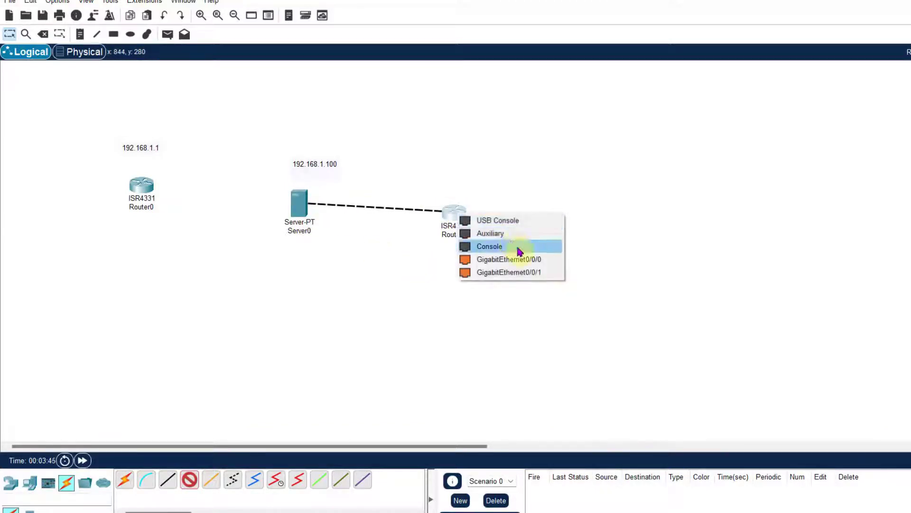
pyautogui.click(524, 261)
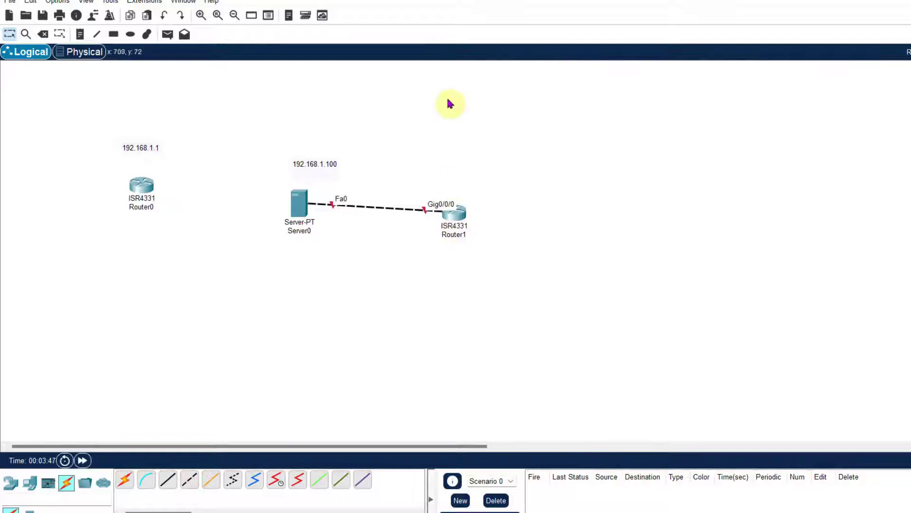
# Step: Start a 192.168.1.1 text note above Router1
pyautogui.click(79, 34)
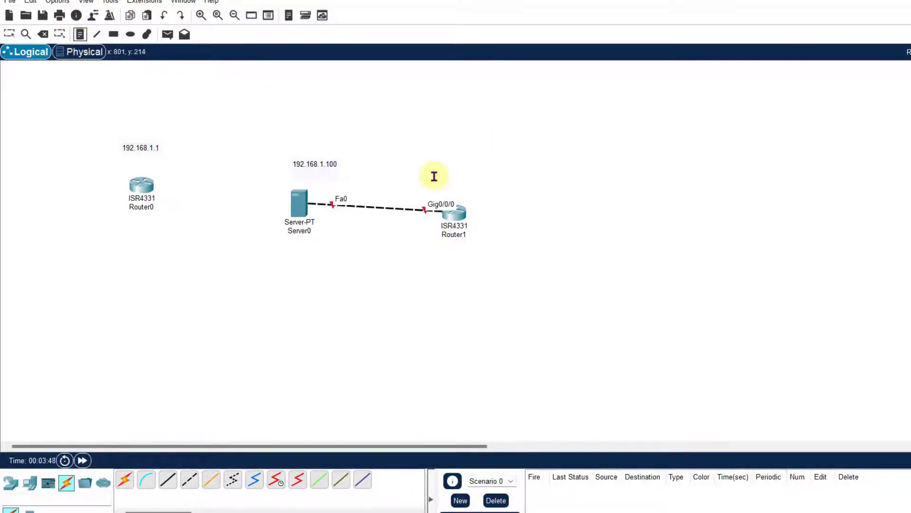
pyautogui.click(441, 155)
pyautogui.write('192.168.1.1')
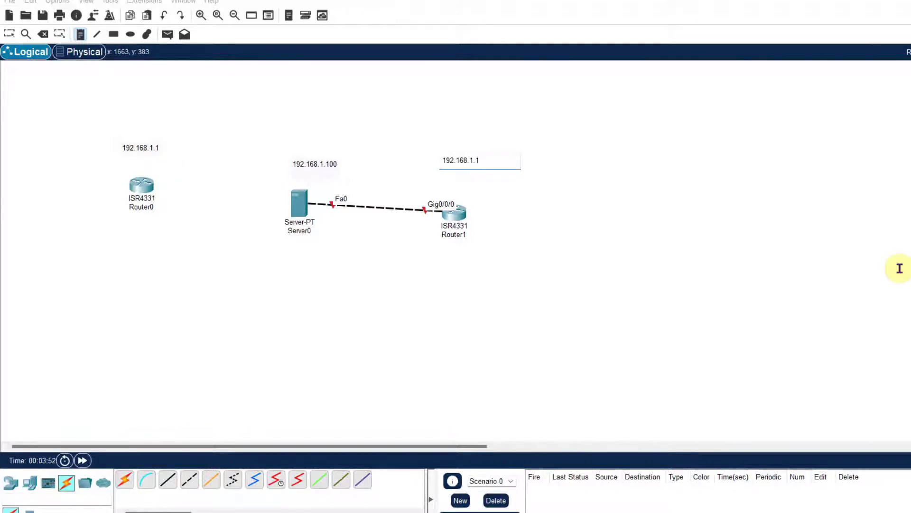
# Step: Finish the 192.168.1.1 note, open Router1's CLI and decline the initial setup dialog
pyautogui.click(899, 268)
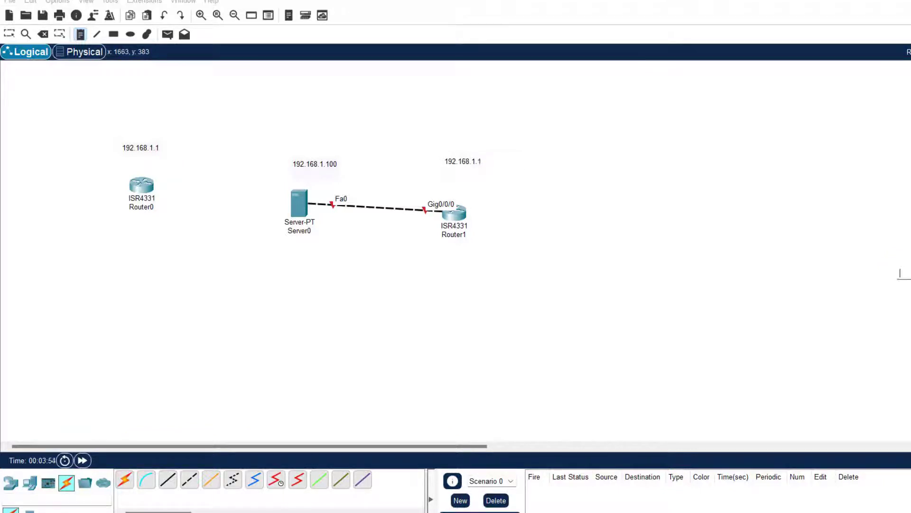
pyautogui.press('Escape')
pyautogui.click(464, 216)
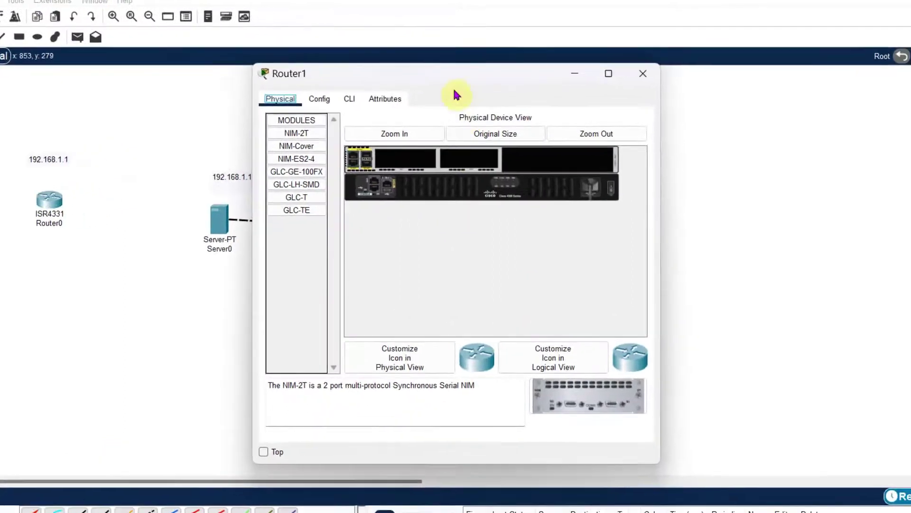
pyautogui.moveTo(535, 75); pyautogui.dragTo(779, 82)
pyautogui.click(594, 106)
pyautogui.write('n')
pyautogui.press('Return')
pyautogui.press('Return')
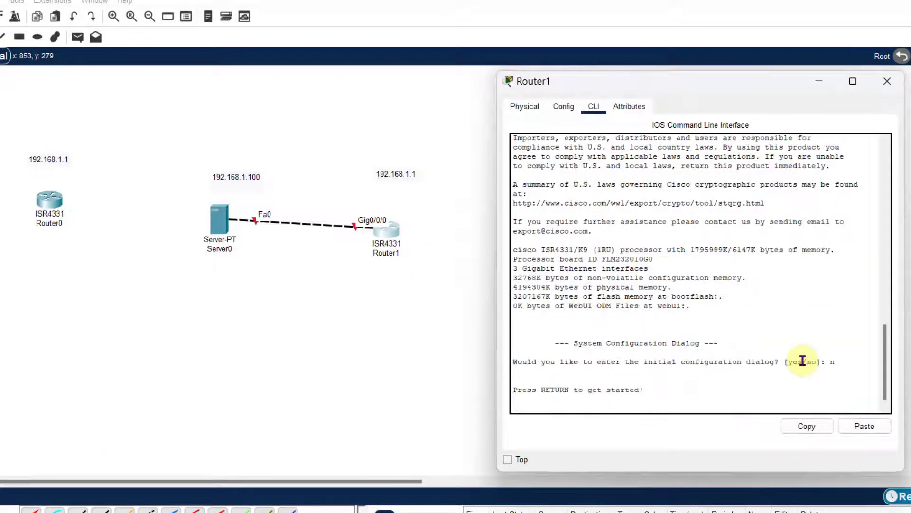
# Step: Enter privileged mode, then global configuration mode
pyautogui.write('en')
pyautogui.press('Tab')
pyautogui.press('Return')
pyautogui.write('c')
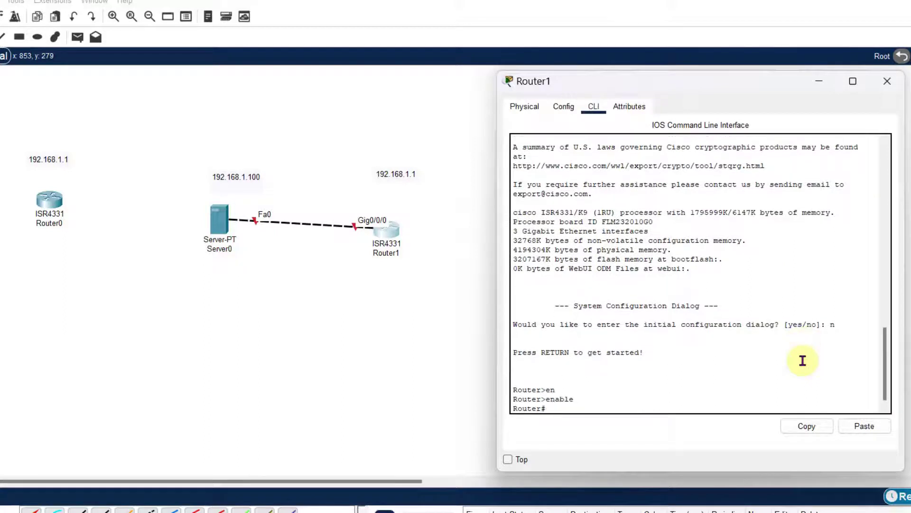
pyautogui.write('onf')
pyautogui.press('Tab')
pyautogui.write('t')
pyautogui.press('Return')
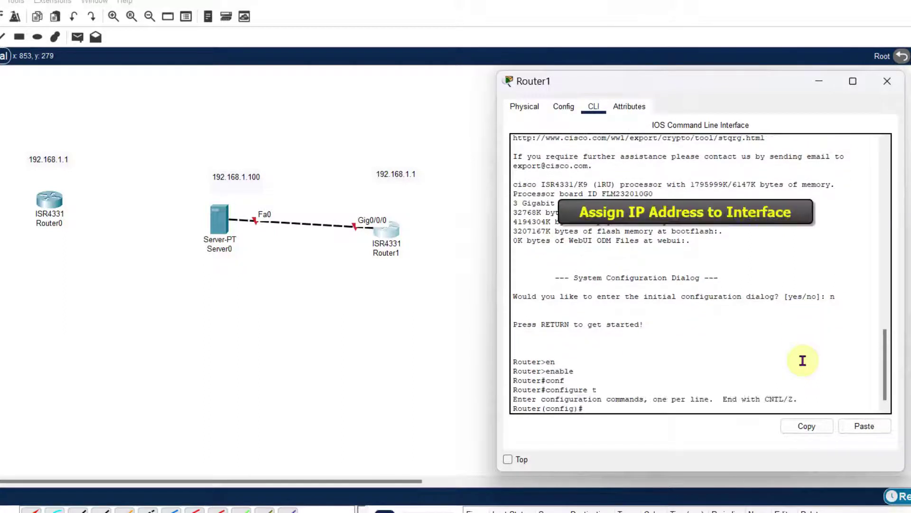
# Step: Assign GigabitEthernet0/0/0 the IP address 192.168.1.1 255.255.255.0
pyautogui.write('in')
pyautogui.press('Tab')
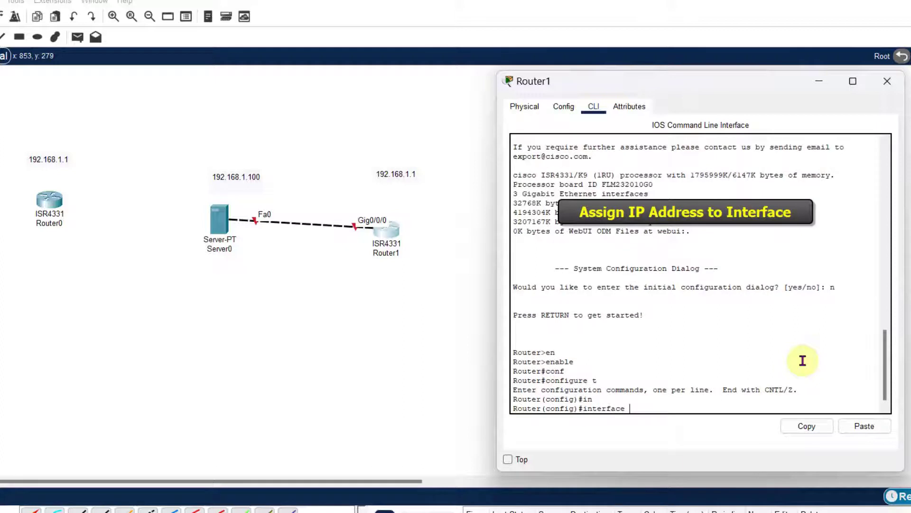
pyautogui.write('g')
pyautogui.press('Tab')
pyautogui.write('0/0/0')
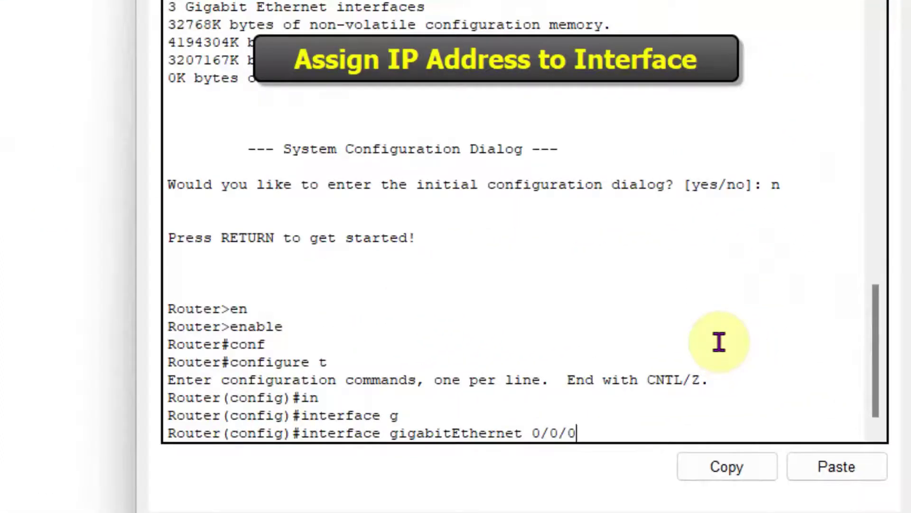
pyautogui.press('Return')
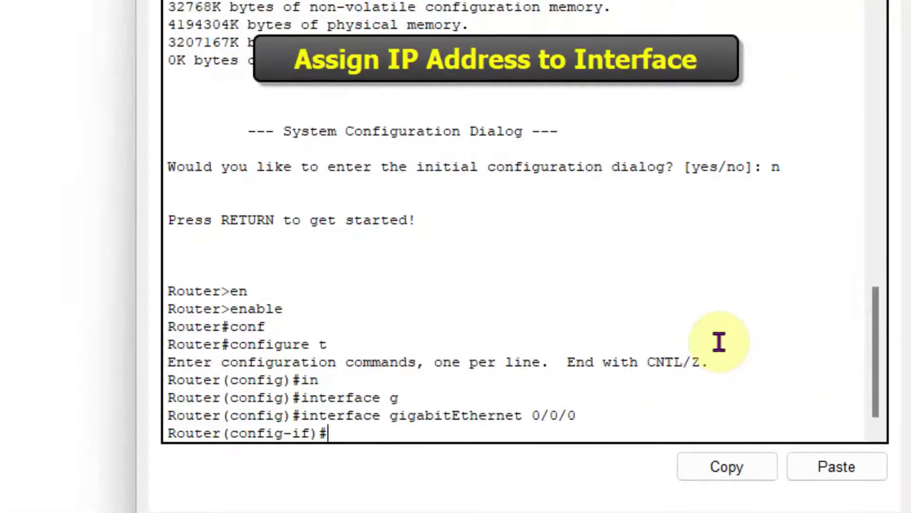
pyautogui.write('ip ad')
pyautogui.press('Tab')
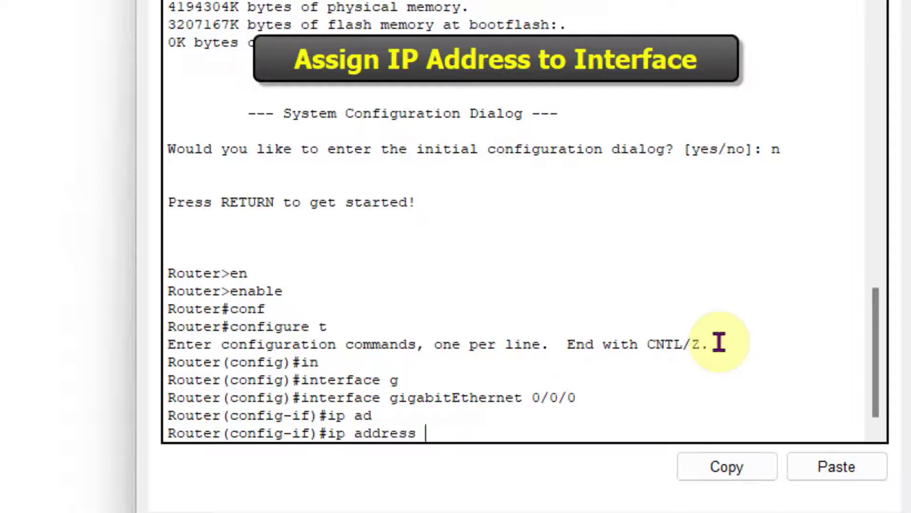
pyautogui.write('192.168')
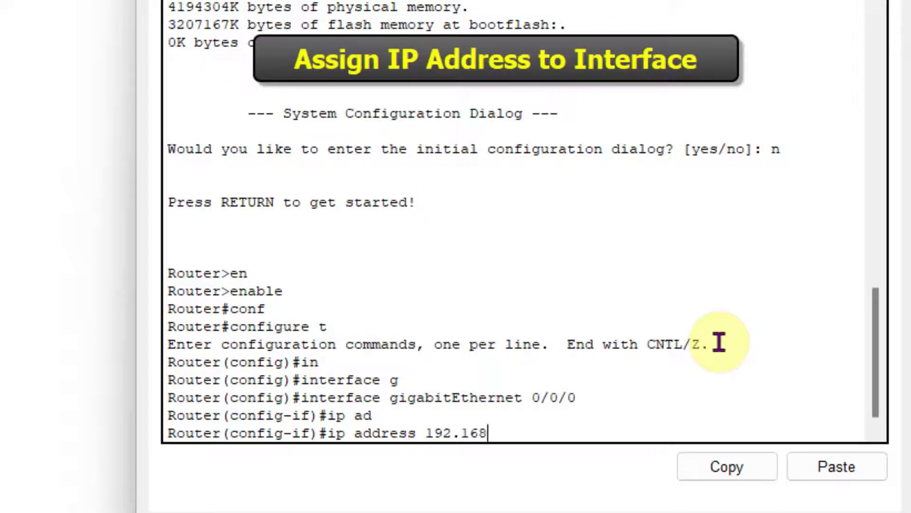
pyautogui.write('.1.1 255.255.255.0')
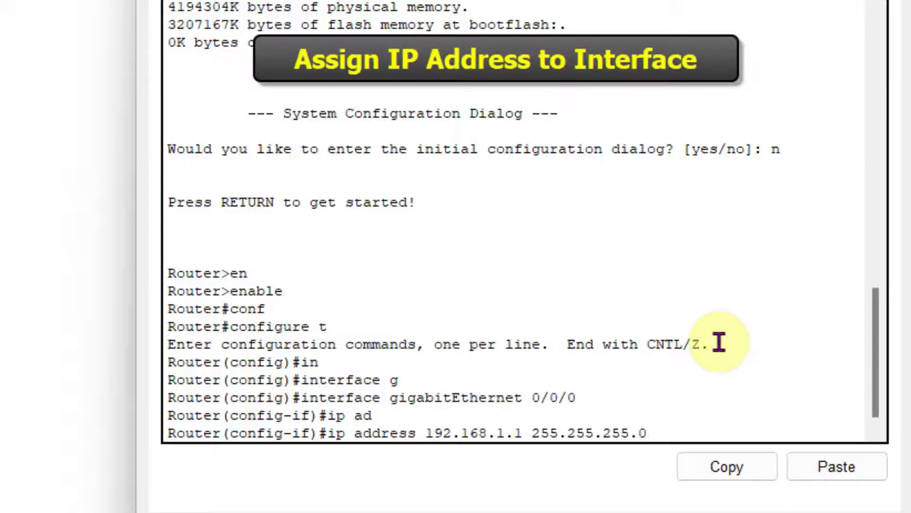
pyautogui.press('Return')
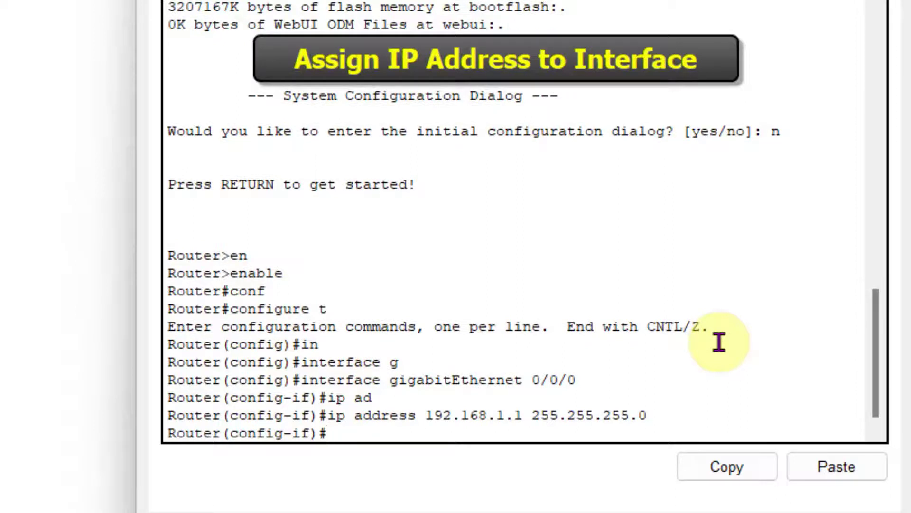
# Step: Bring the interface up with no shutdown and return to privileged mode with end
pyautogui.write('no shu')
pyautogui.press('Tab')
pyautogui.press('Return')
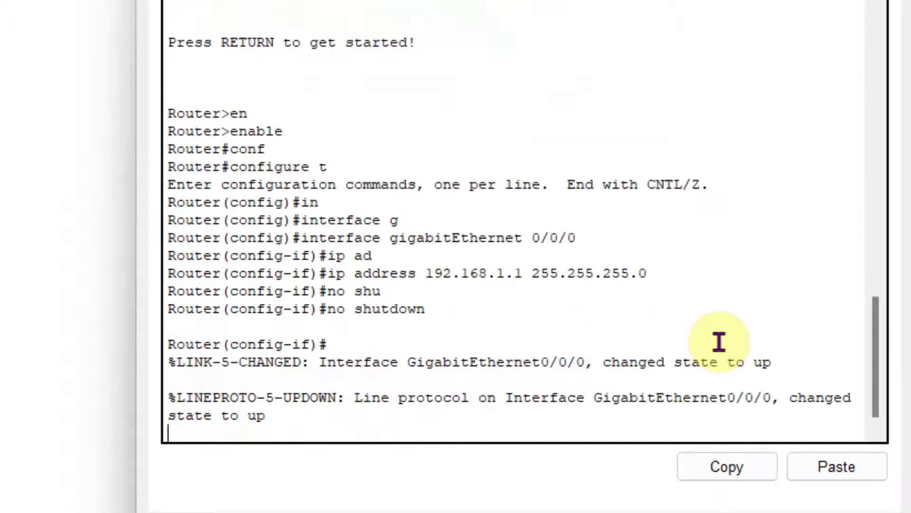
pyautogui.press('Return')
pyautogui.press('Return')
pyautogui.press('Return')
pyautogui.press('Return')
pyautogui.press('Return')
pyautogui.press('Return')
pyautogui.press('Return')
pyautogui.press('Return')
pyautogui.press('Return')
pyautogui.press('Return')
pyautogui.press('Return')
pyautogui.press('Return')
pyautogui.press('Return')
pyautogui.press('Return')
pyautogui.press('Return')
pyautogui.press('Return')
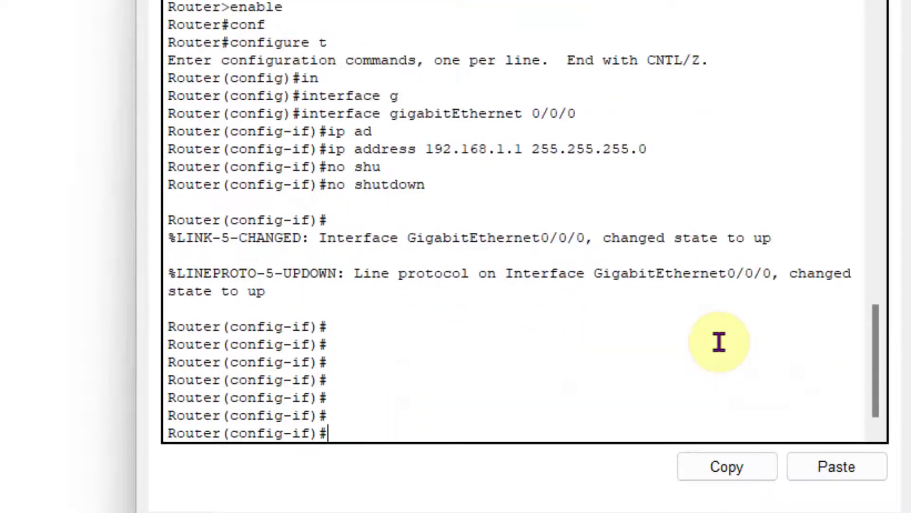
pyautogui.write('end')
pyautogui.press('Return')
pyautogui.press('Return')
pyautogui.press('Return')
pyautogui.press('Return')
pyautogui.press('Return')
pyautogui.press('Return')
pyautogui.press('Return')
pyautogui.press('Return')
pyautogui.press('Return')
pyautogui.press('Return')
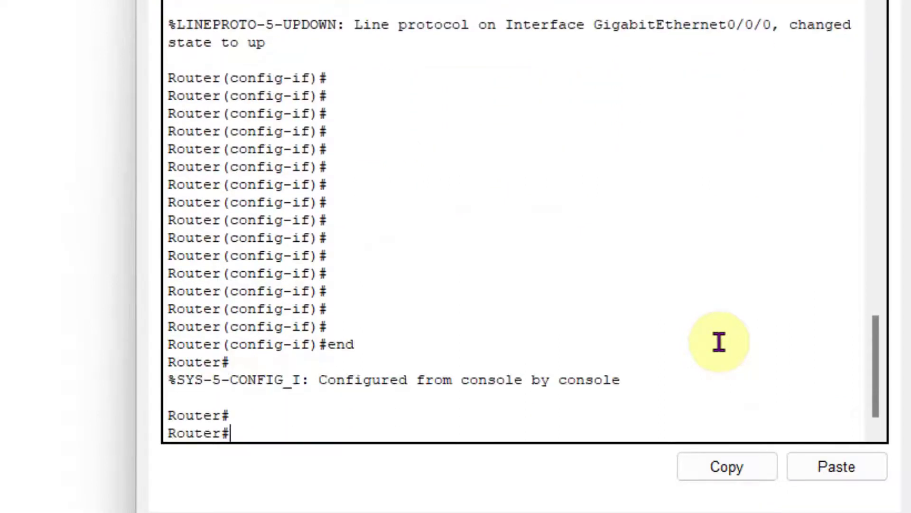
# Step: Show the running-config and page to GigabitEthernet0/0/0 to confirm 192.168.1.1 255.255.255.0
pyautogui.write('show ru')
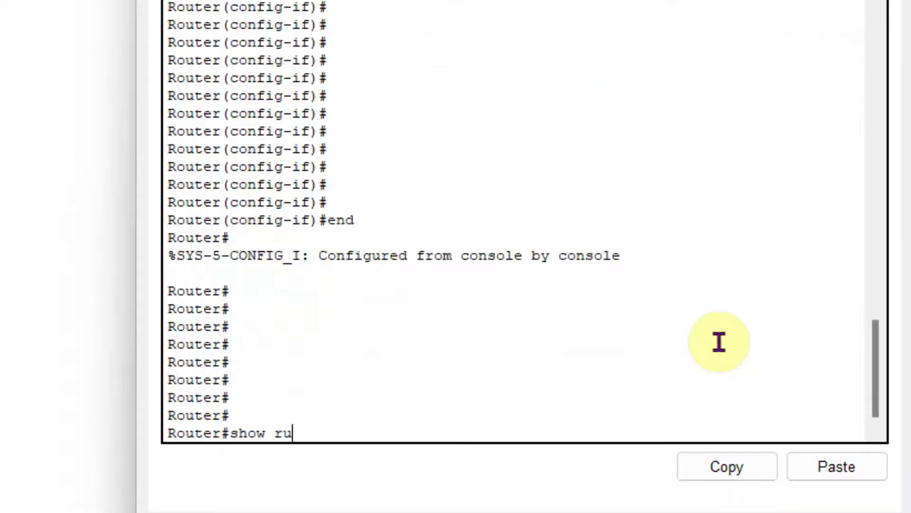
pyautogui.press('Tab')
pyautogui.press('Return')
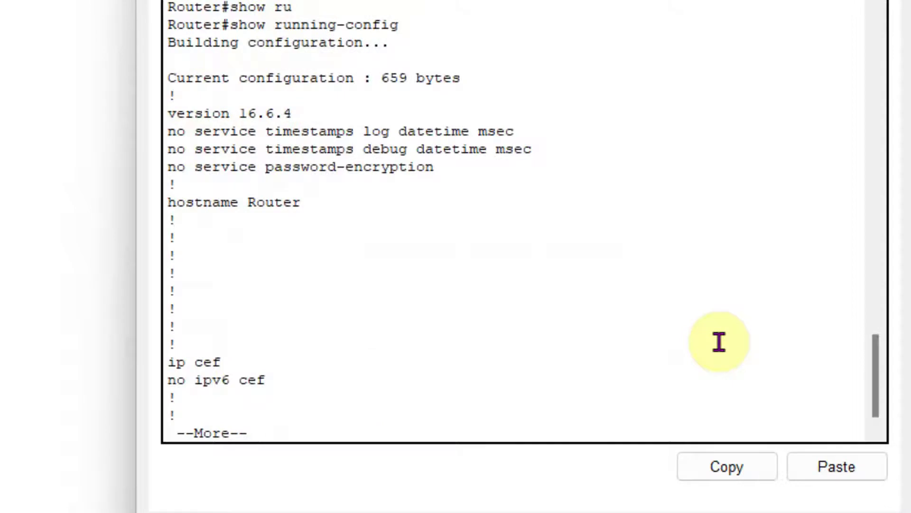
pyautogui.press('Return')
pyautogui.press('Return')
pyautogui.press('Return')
pyautogui.press('Return')
pyautogui.press('Return')
pyautogui.press('Return')
pyautogui.press('Return')
pyautogui.press('Return')
pyautogui.press('Return')
pyautogui.press('Return')
pyautogui.press('Return')
pyautogui.press('Return')
pyautogui.press('Return')
pyautogui.press('Return')
pyautogui.press('Return')
pyautogui.press('Return')
pyautogui.press('Return')
pyautogui.press('Return')
pyautogui.press('Return')
pyautogui.press('Return')
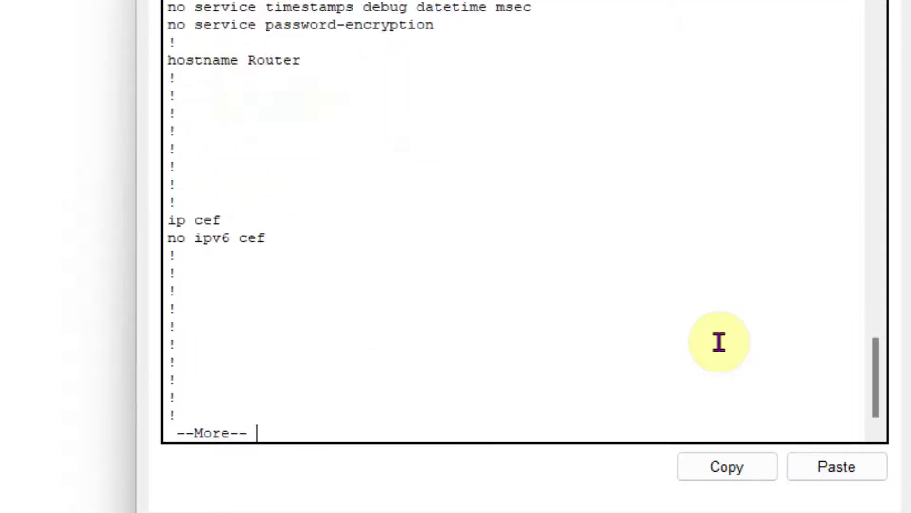
pyautogui.press('Return')
pyautogui.press('Return')
pyautogui.press('Return')
pyautogui.press('Return')
pyautogui.press('Return')
pyautogui.press('Return')
pyautogui.press('Return')
pyautogui.press('Return')
pyautogui.press('Return')
pyautogui.press('Return')
pyautogui.press('Return')
pyautogui.press('Return')
pyautogui.press('Return')
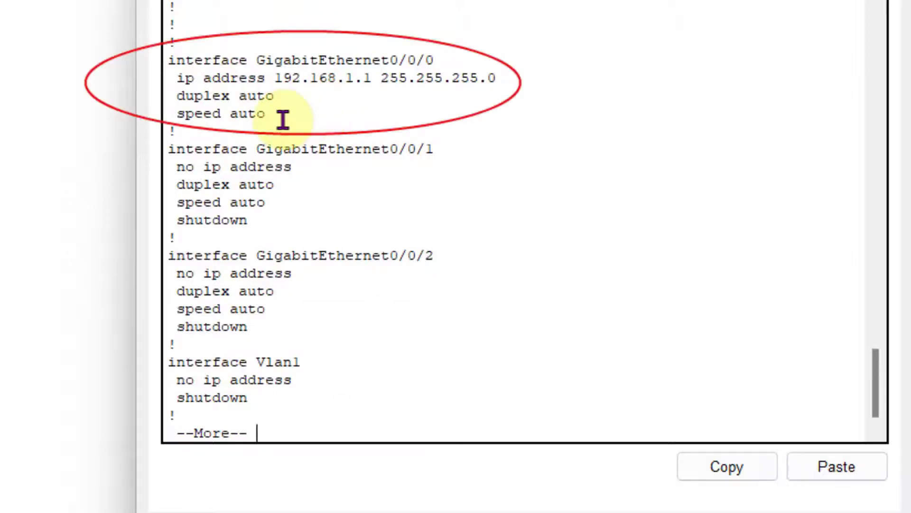
pyautogui.moveTo(265, 114); pyautogui.dragTo(178, 43)
pyautogui.click(730, 472)
pyautogui.press('Return')
pyautogui.press('Return')
pyautogui.press('Return')
pyautogui.press('Return')
pyautogui.press('Return')
pyautogui.press('Return')
pyautogui.press('Return')
pyautogui.press('Return')
pyautogui.press('Return')
pyautogui.press('Return')
pyautogui.press('Return')
pyautogui.press('Return')
pyautogui.press('Return')
pyautogui.press('Return')
pyautogui.press('Return')
pyautogui.press('Return')
pyautogui.press('Return')
pyautogui.press('Return')
pyautogui.press('Return')
pyautogui.press('Return')
pyautogui.press('Return')
pyautogui.press('Return')
pyautogui.press('Return')
pyautogui.press('Return')
pyautogui.press('Return')
pyautogui.press('Return')
pyautogui.press('Return')
pyautogui.press('Return')
pyautogui.press('Return')
pyautogui.press('Return')
pyautogui.press('Return')
pyautogui.press('Return')
pyautogui.press('Return')
pyautogui.press('Return')
pyautogui.press('Return')
pyautogui.press('Return')
pyautogui.press('Return')
pyautogui.press('Return')
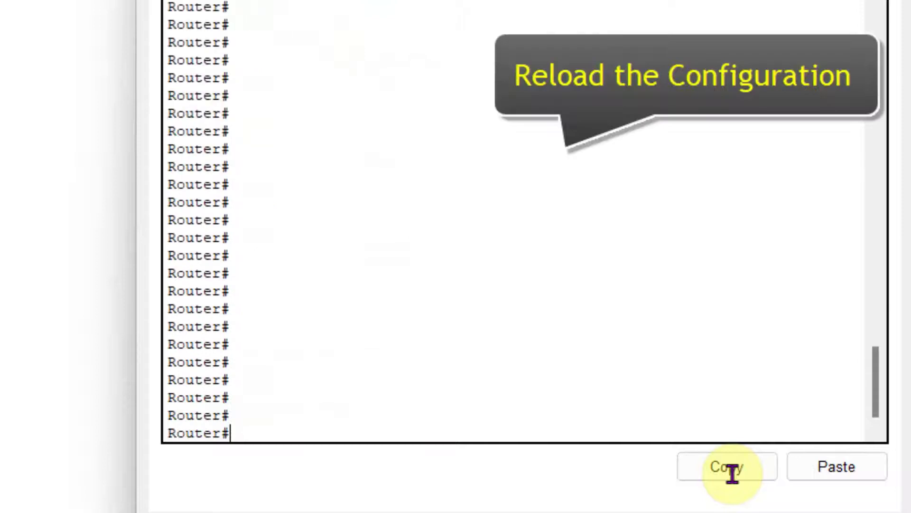
# Step: Start a copy from tftp: into running-config
pyautogui.write('cop')
pyautogui.press('Tab')
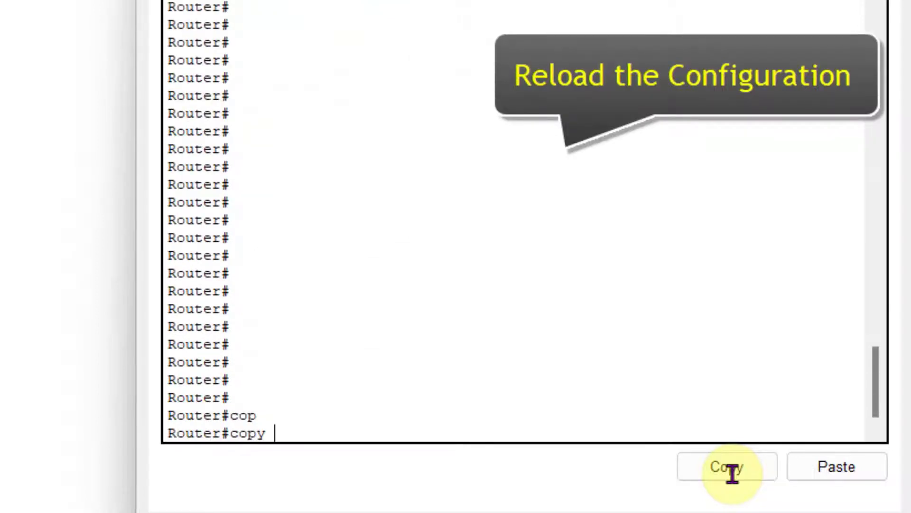
pyautogui.write('?')
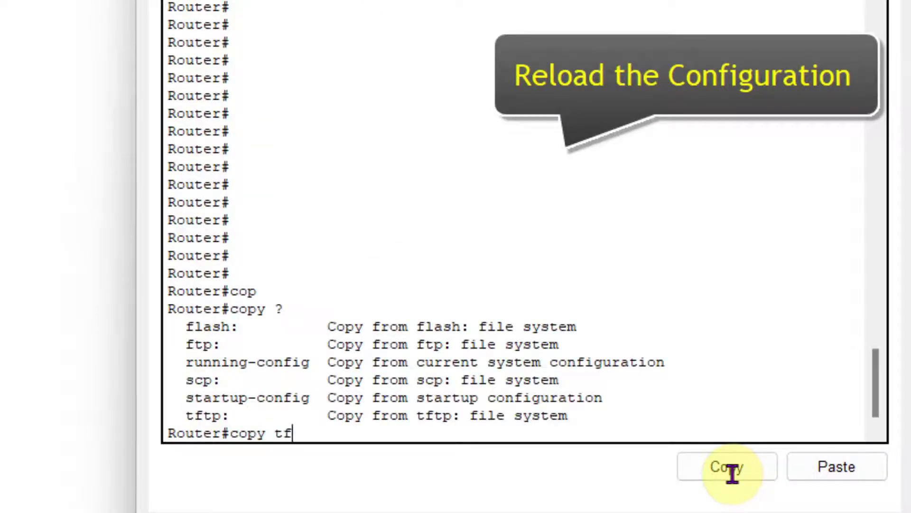
pyautogui.write('tf')
pyautogui.press('Tab')
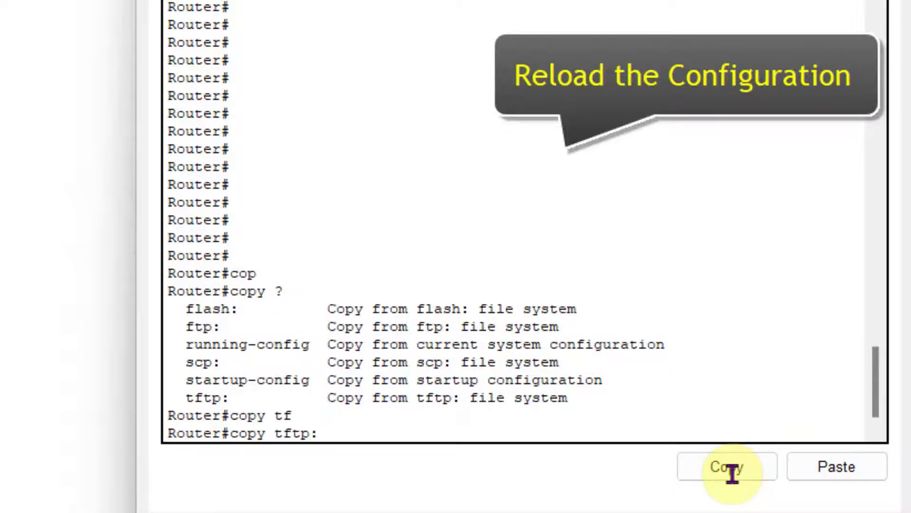
pyautogui.write('?')
pyautogui.write('r')
pyautogui.press('Tab')
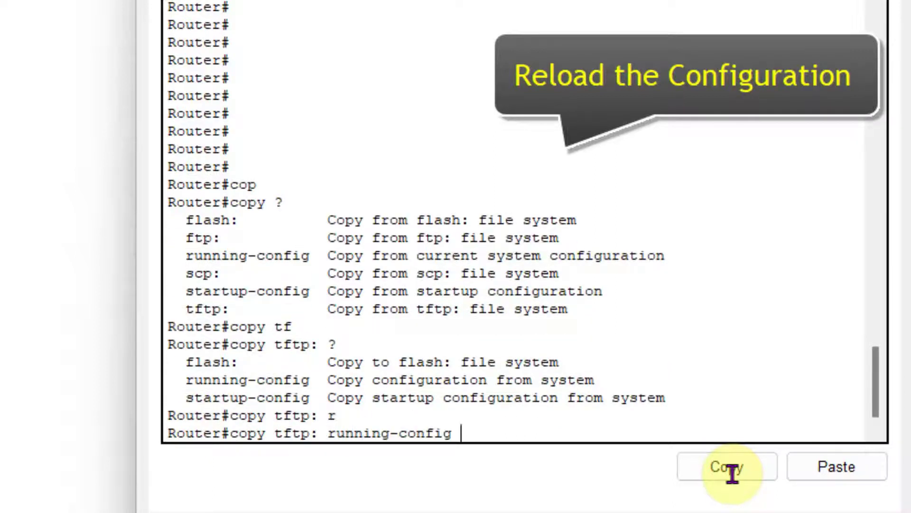
pyautogui.press('Return')
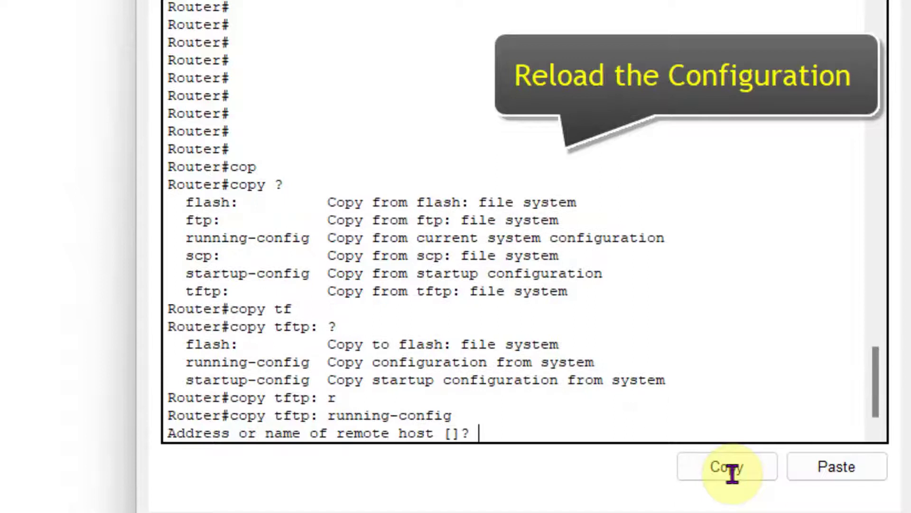
# Step: Load file ddz-old from TFTP server 192.168.1.100, so the prompt becomes ddz#
pyautogui.write('192.168.1.10')
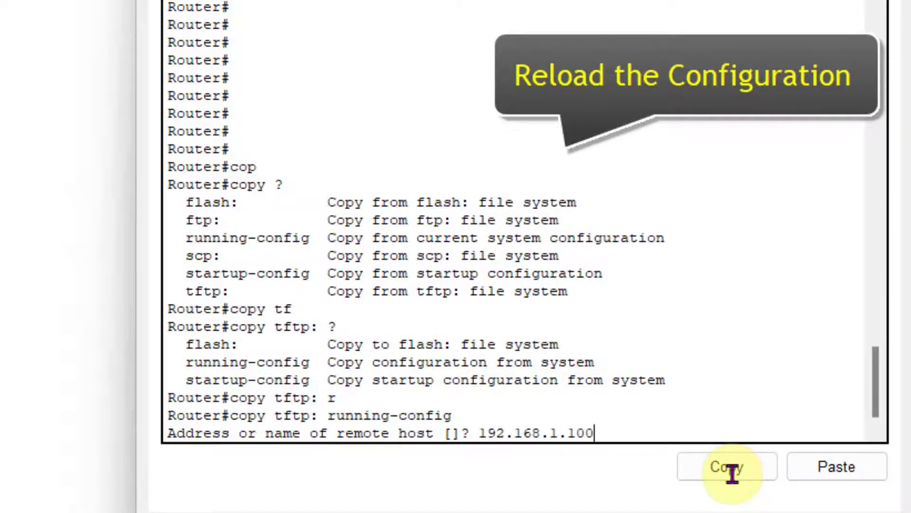
pyautogui.write('0')
pyautogui.press('Return')
pyautogui.write('dd')
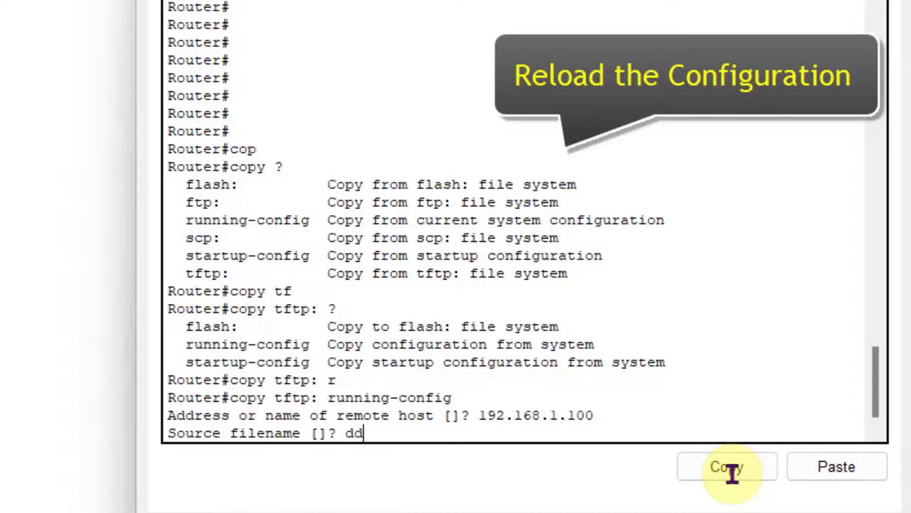
pyautogui.write('z-old')
pyautogui.press('Return')
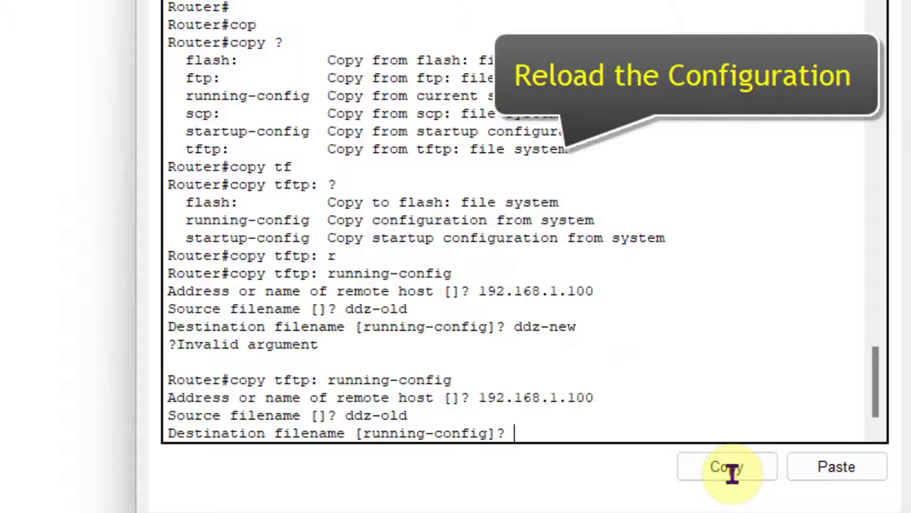
pyautogui.press('Return')
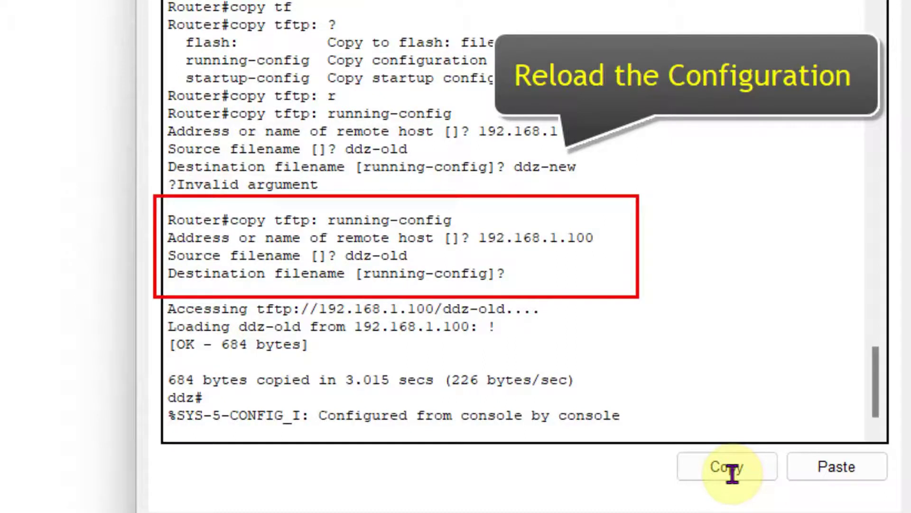
pyautogui.press('Return')
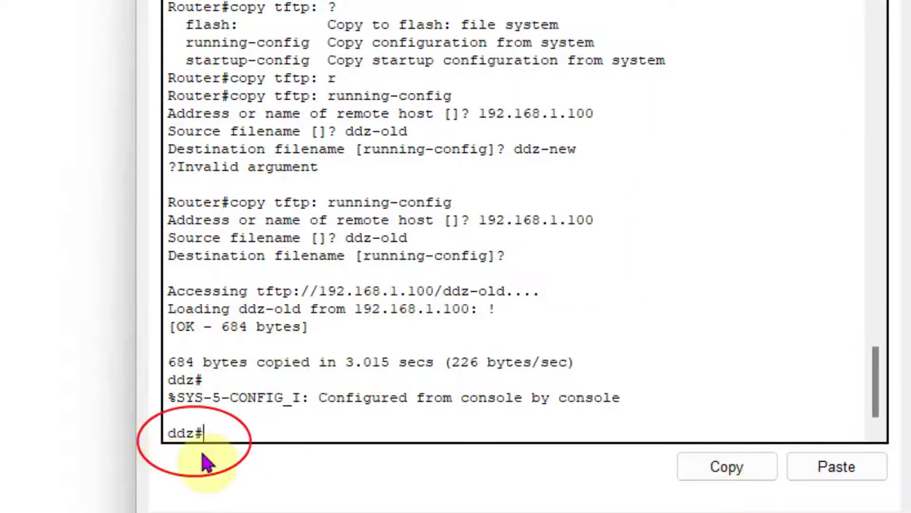
# Step: Page through the running-config to verify hostname ddz and the "its old router" description on GigabitEthernet0/0/0
pyautogui.write('show ru')
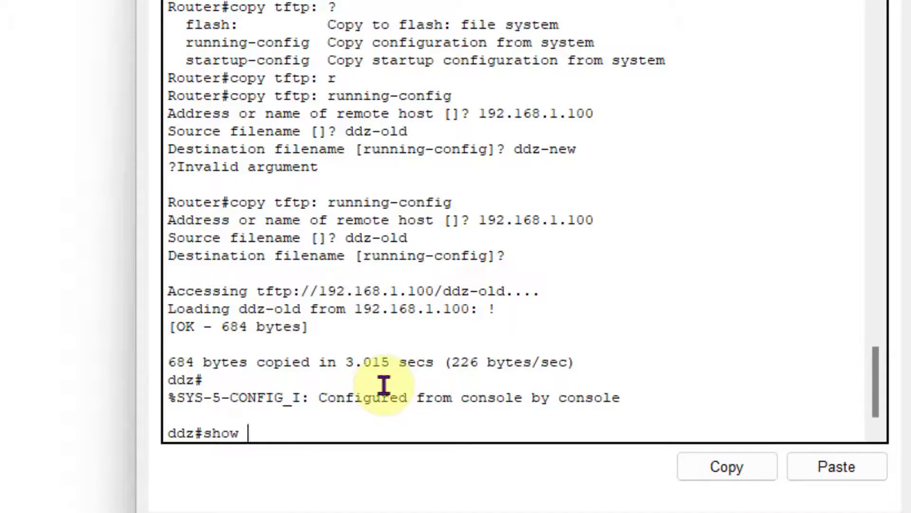
pyautogui.press('Tab')
pyautogui.press('Return')
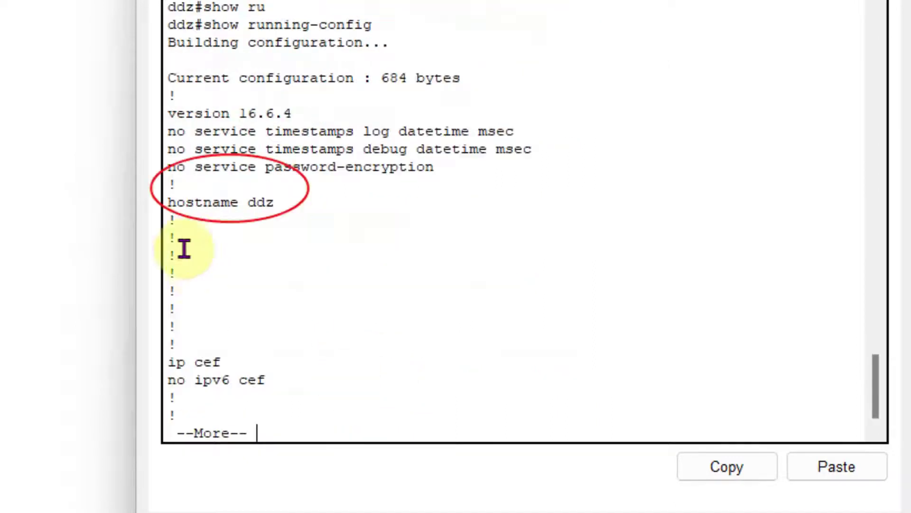
pyautogui.press('Return')
pyautogui.press('Return')
pyautogui.press('Return')
pyautogui.press('Return')
pyautogui.press('Return')
pyautogui.press('Return')
pyautogui.press('Return')
pyautogui.press('Return')
pyautogui.press('Return')
pyautogui.press('Return')
pyautogui.press('Return')
pyautogui.press('Return')
pyautogui.press('Return')
pyautogui.press('Return')
pyautogui.press('Return')
pyautogui.press('Return')
pyautogui.press('Return')
pyautogui.press('Return')
pyautogui.press('Return')
pyautogui.press('Return')
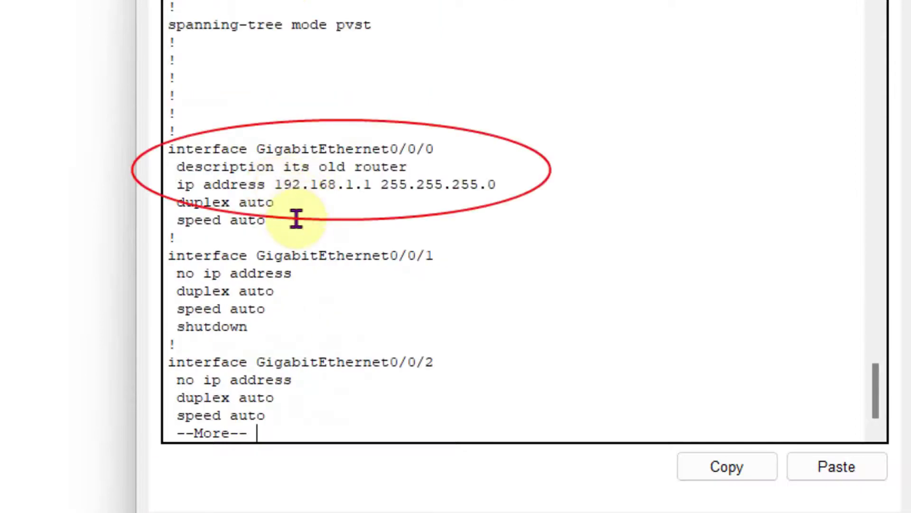
pyautogui.moveTo(266, 221); pyautogui.dragTo(152, 146)
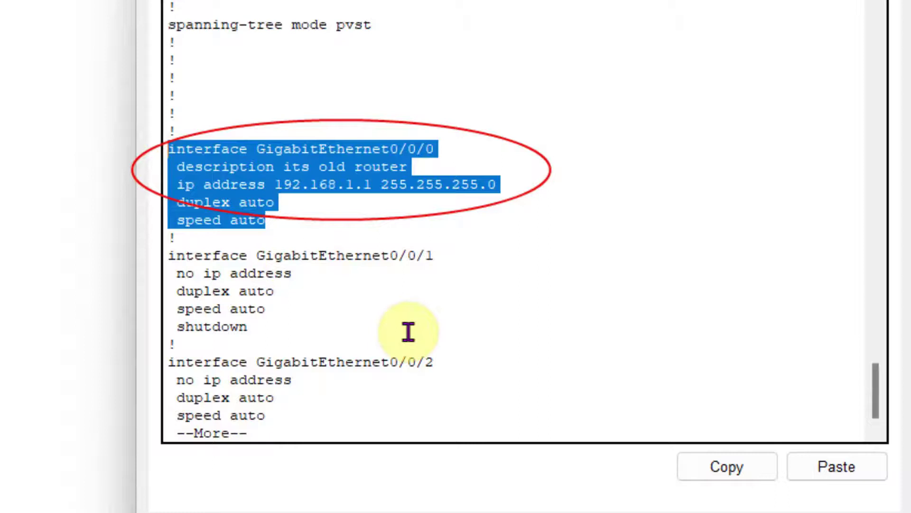
pyautogui.click(350, 316)
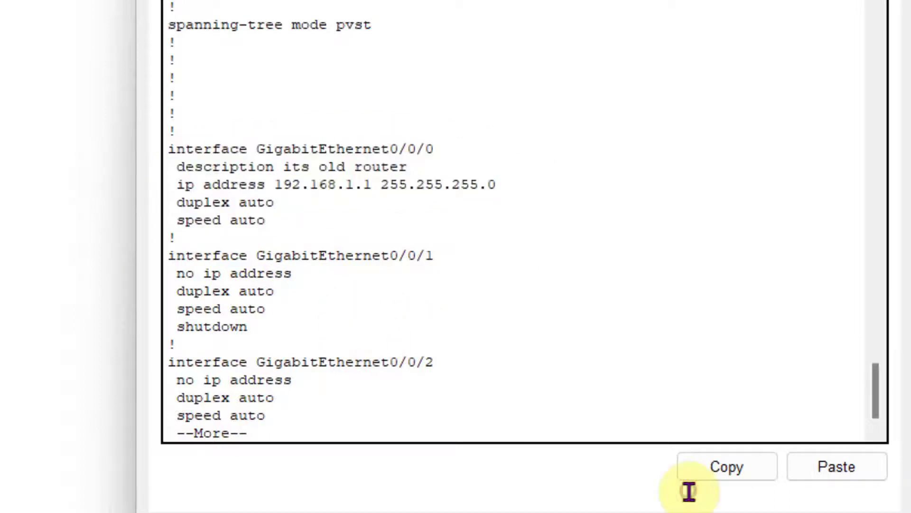
pyautogui.press('Down')
pyautogui.press('Return')
pyautogui.press('Return')
pyautogui.press('Return')
pyautogui.press('Return')
pyautogui.press('Return')
pyautogui.press('Return')
pyautogui.press('Return')
pyautogui.press('Return')
pyautogui.press('Return')
pyautogui.press('Return')
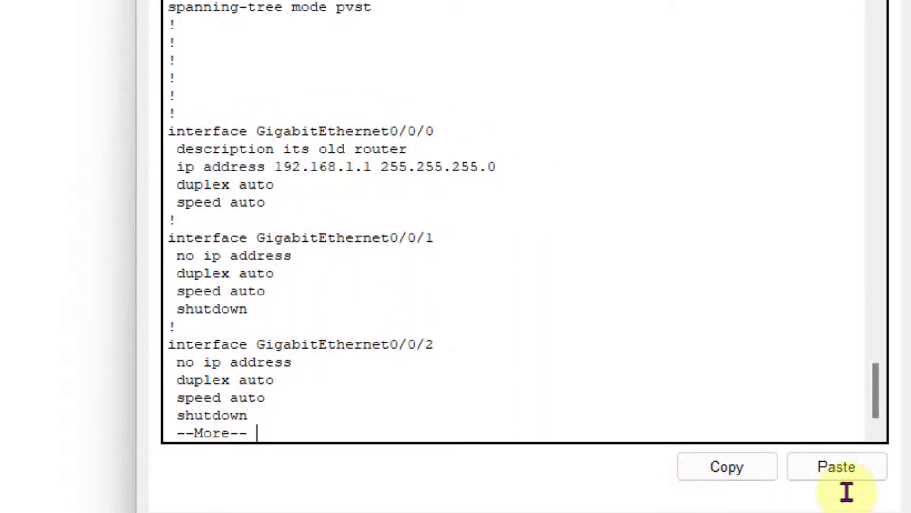